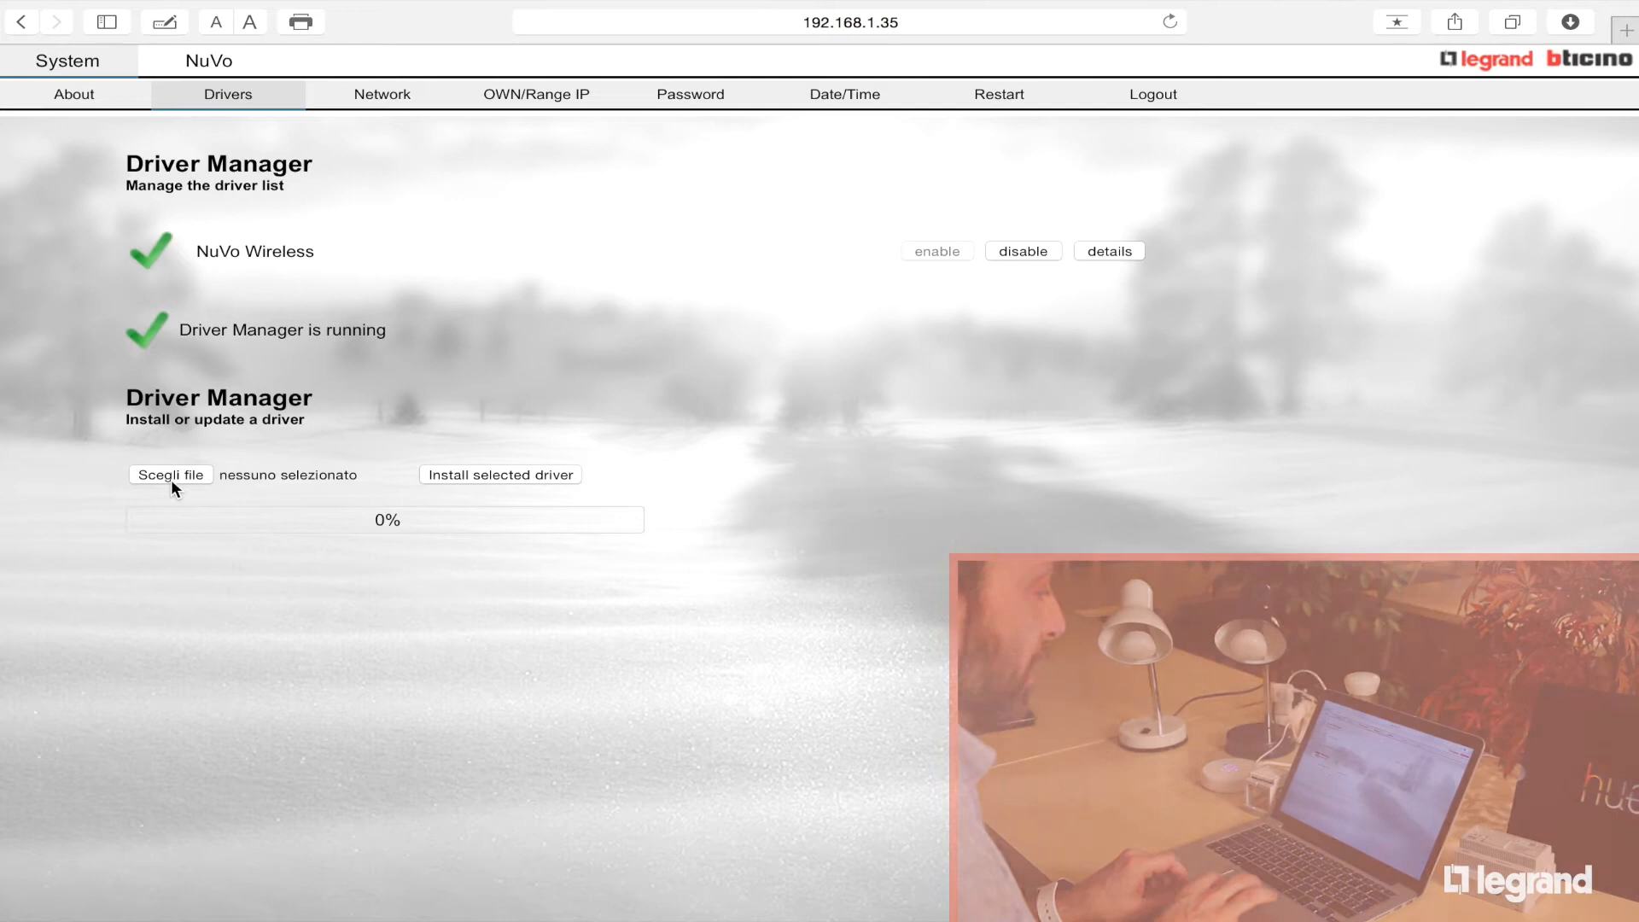
- Install the Light Philips-HUE IP driver from the file A0001016-Light_Philips-HUE_IP-20141009.zip
click(170, 475)
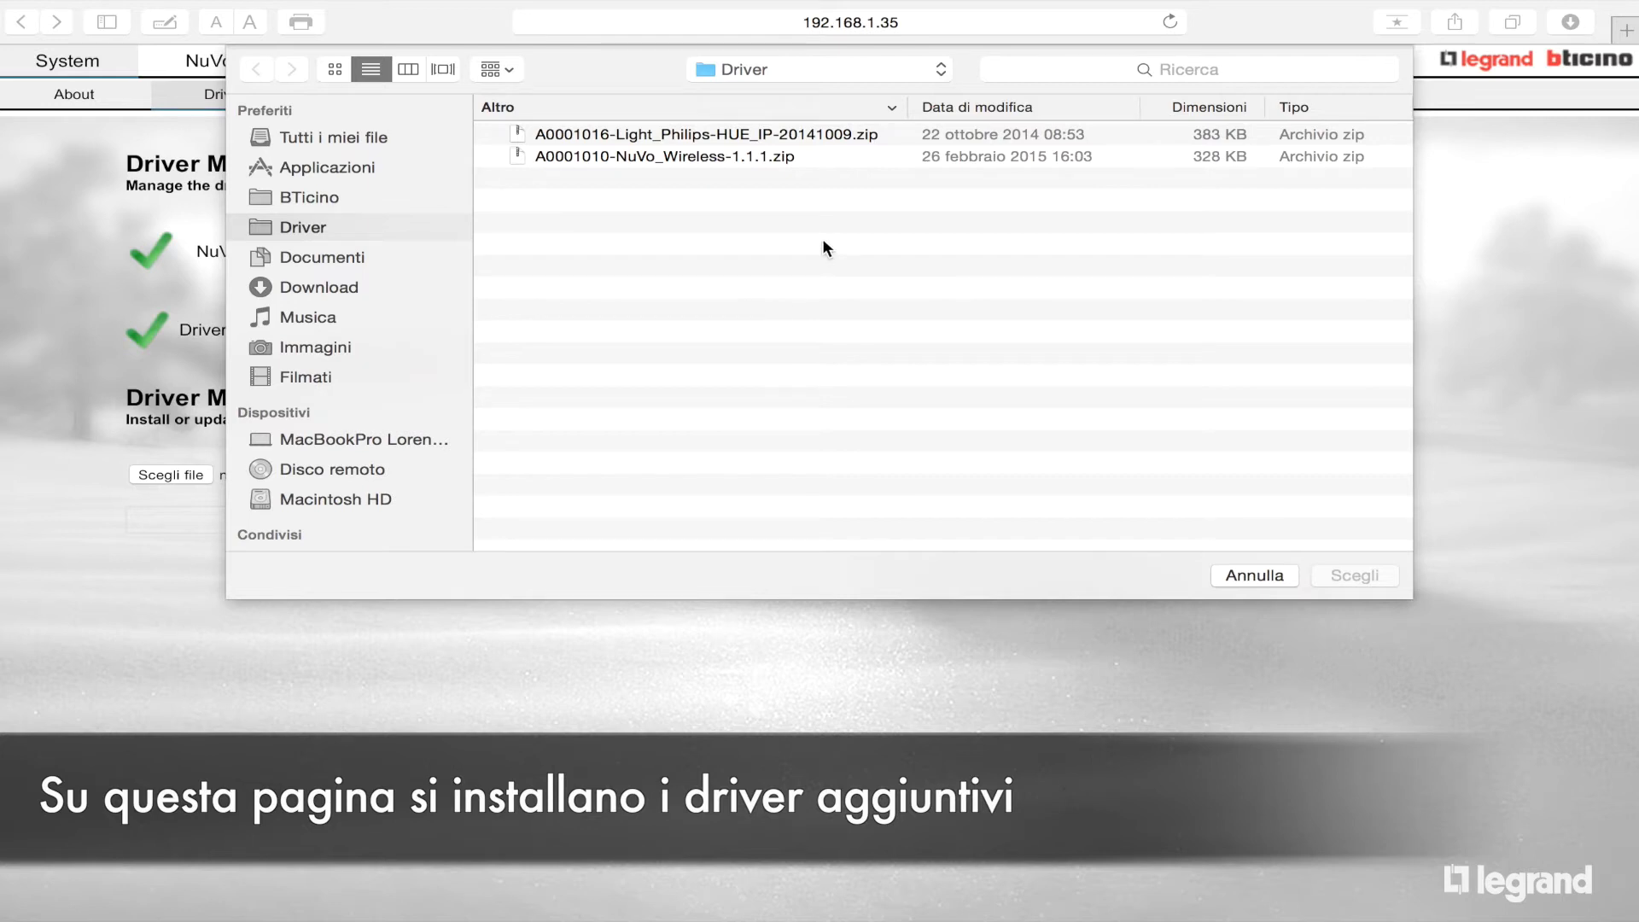
click(817, 135)
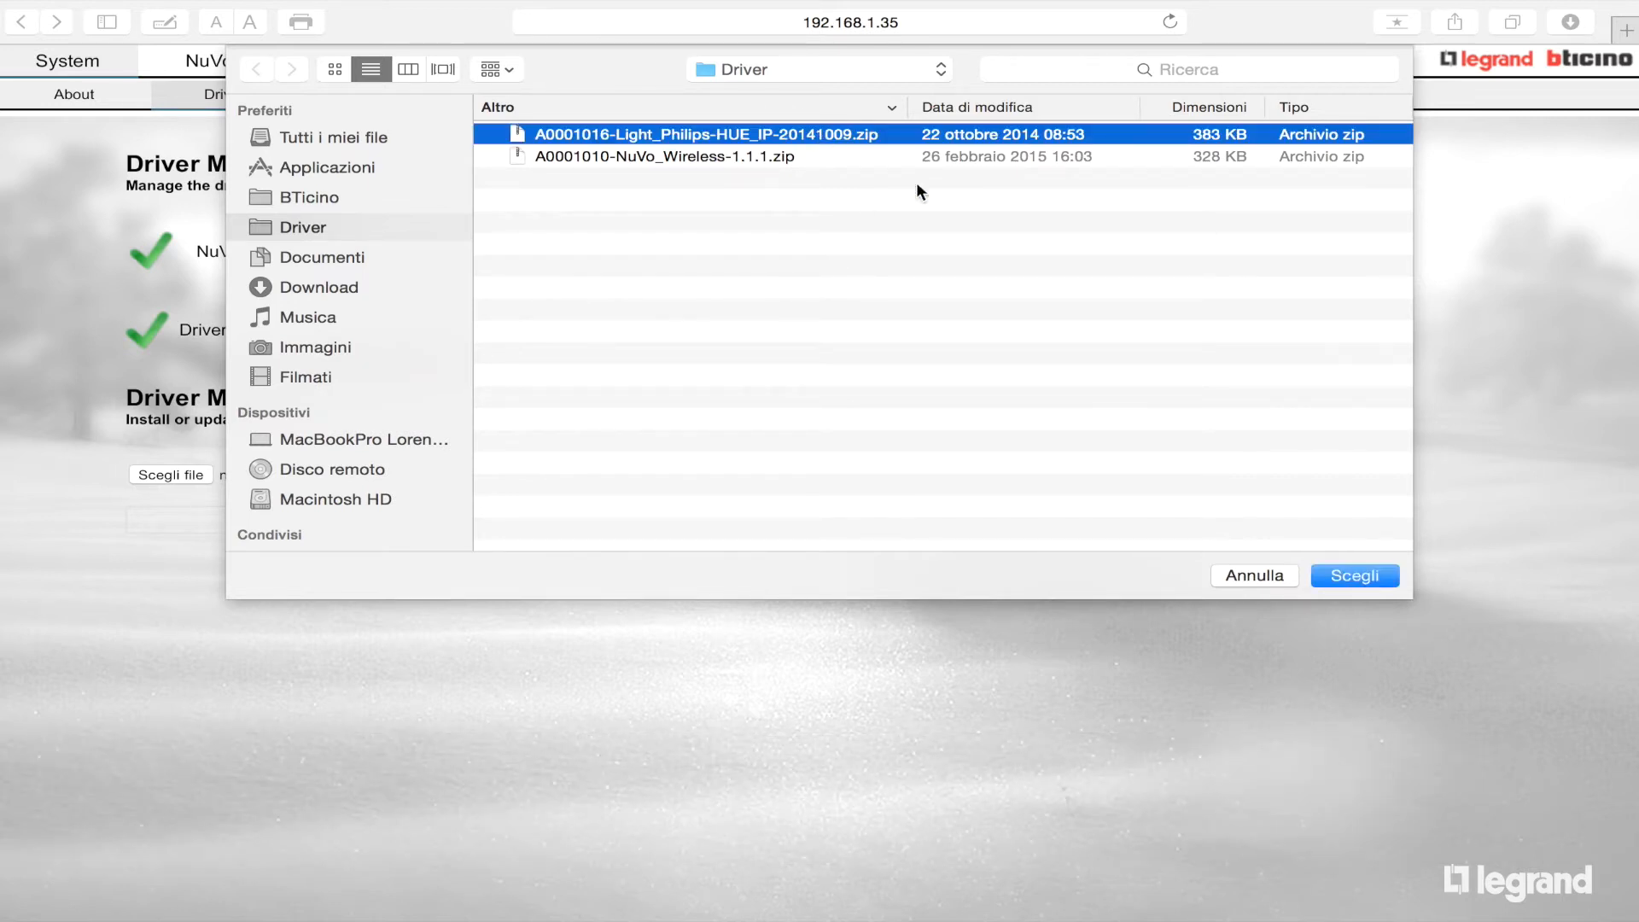
click(1349, 577)
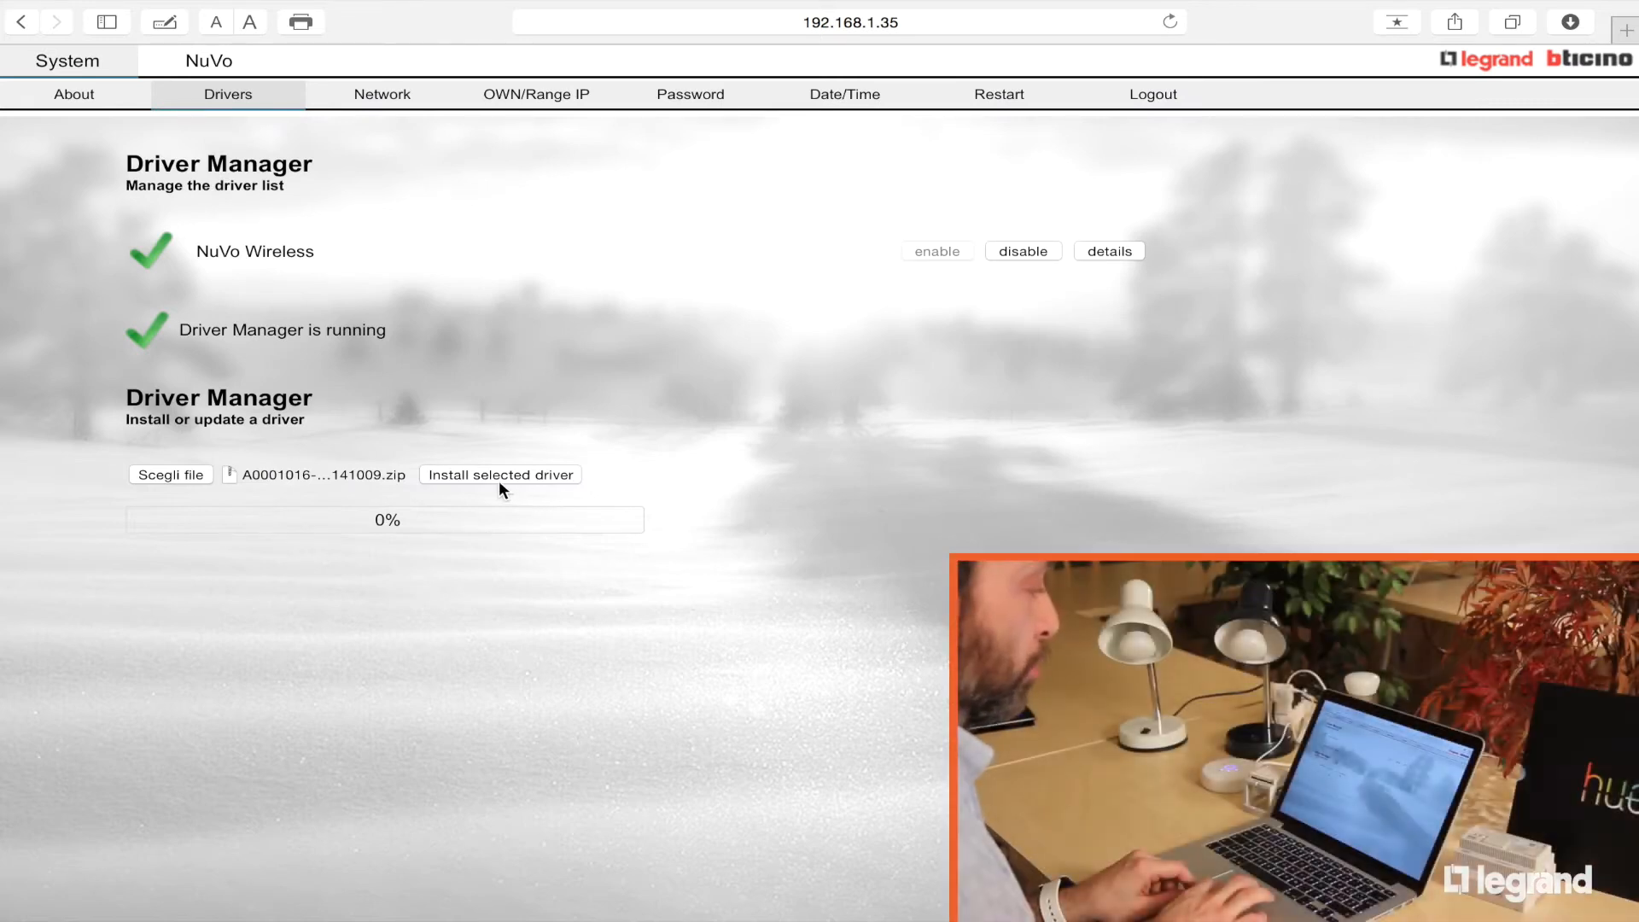
click(498, 477)
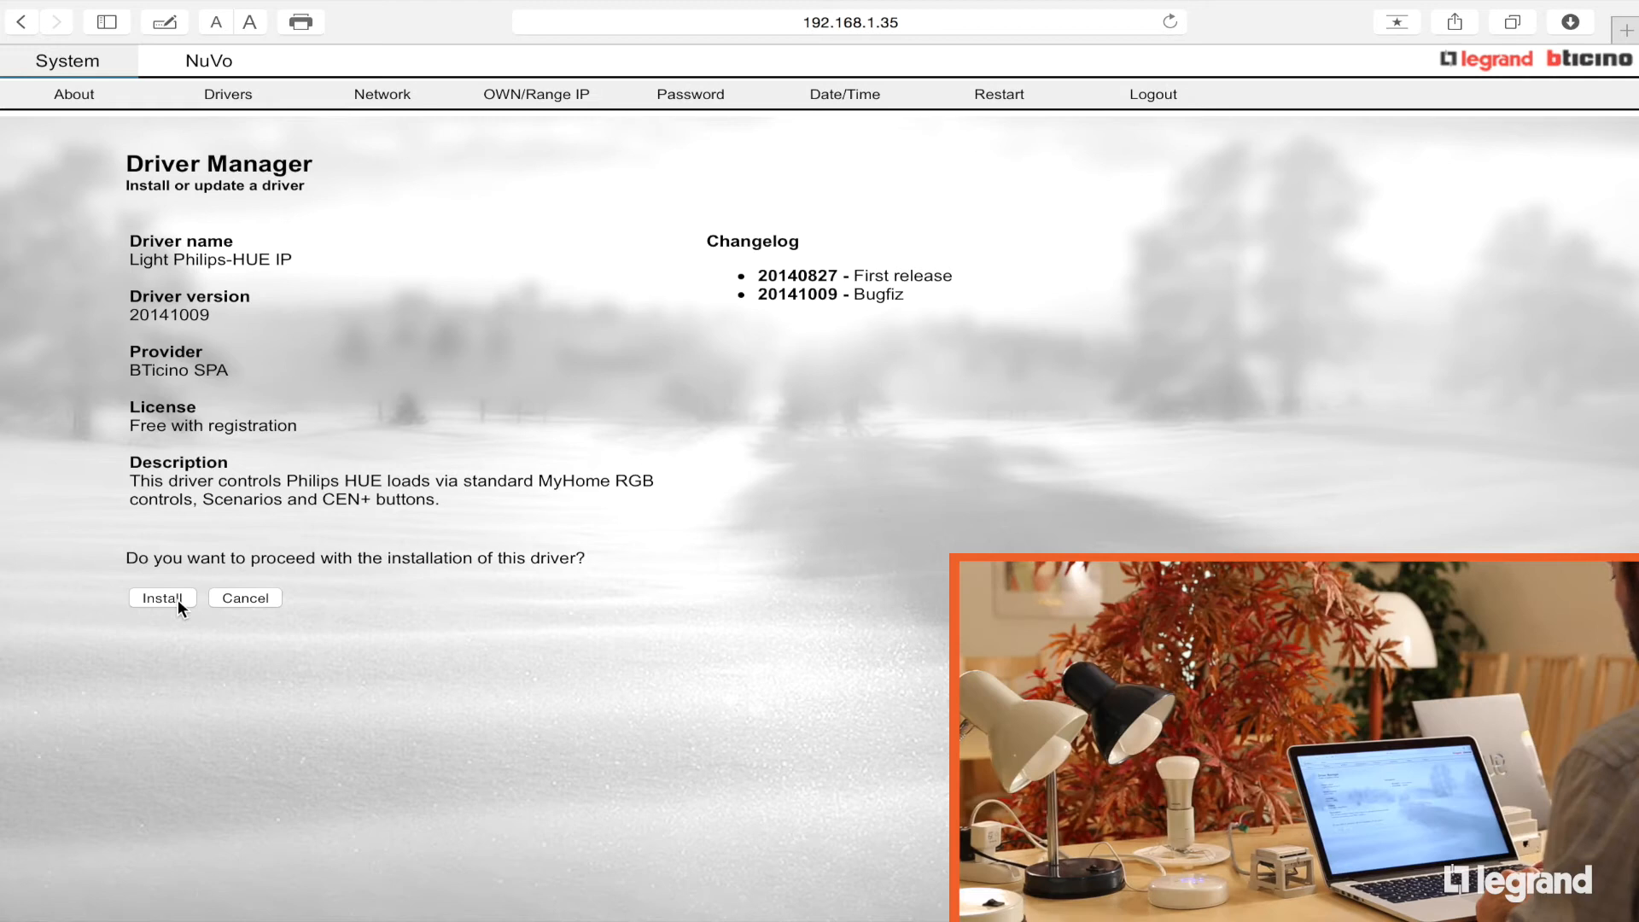
click(178, 599)
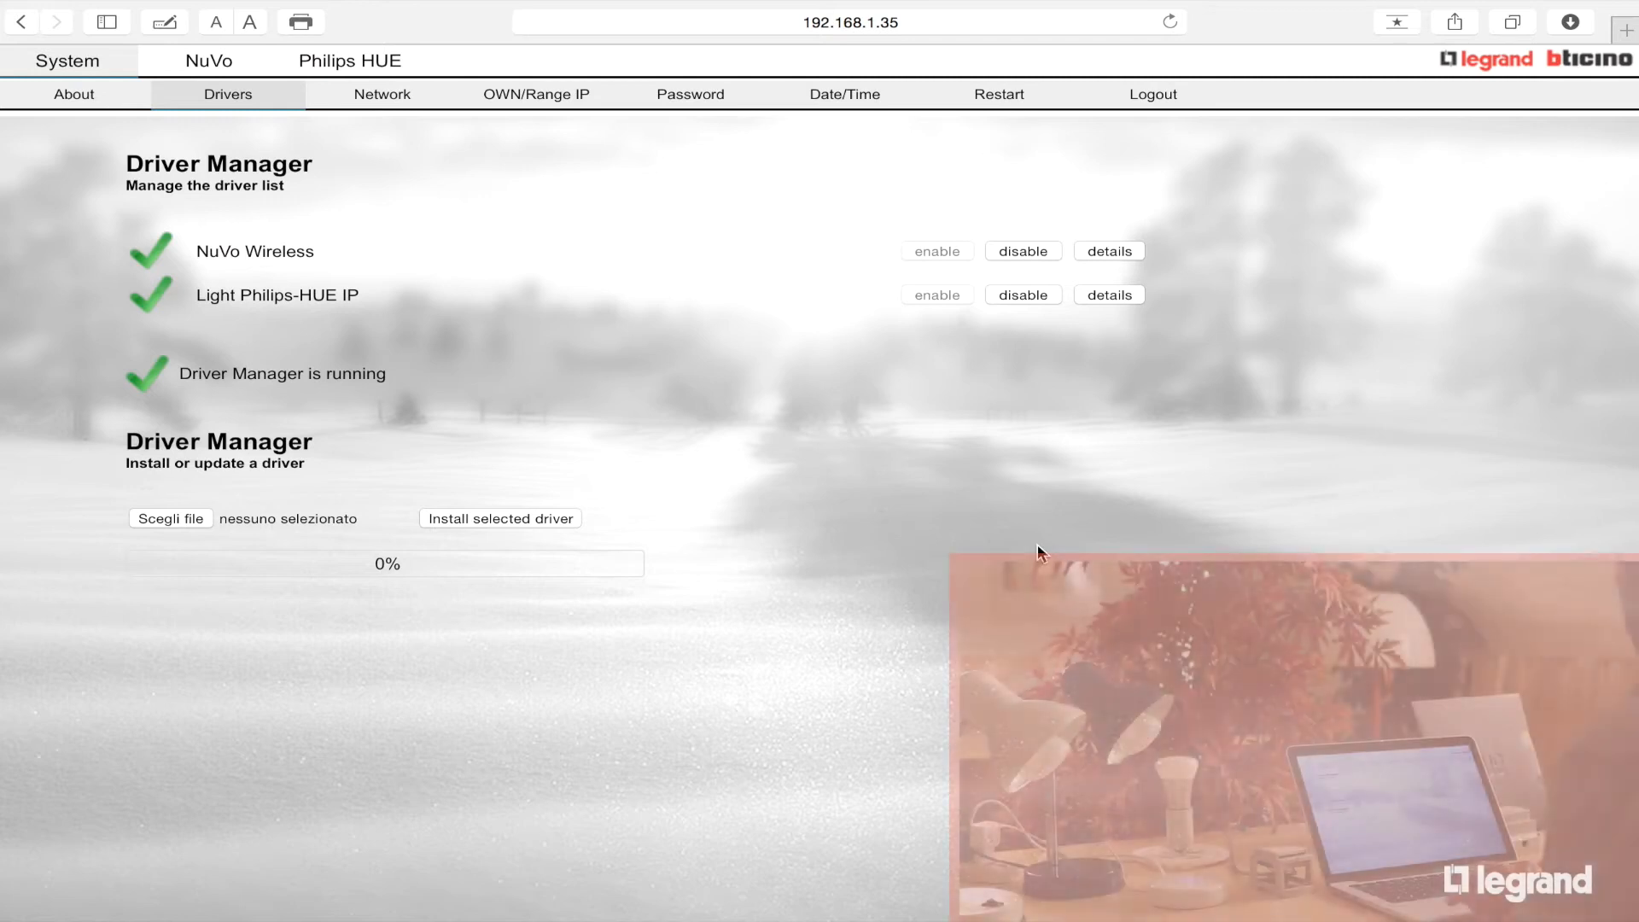
- Paste the license key into the Light Philips-HUE IP driver's details and save it
click(1113, 294)
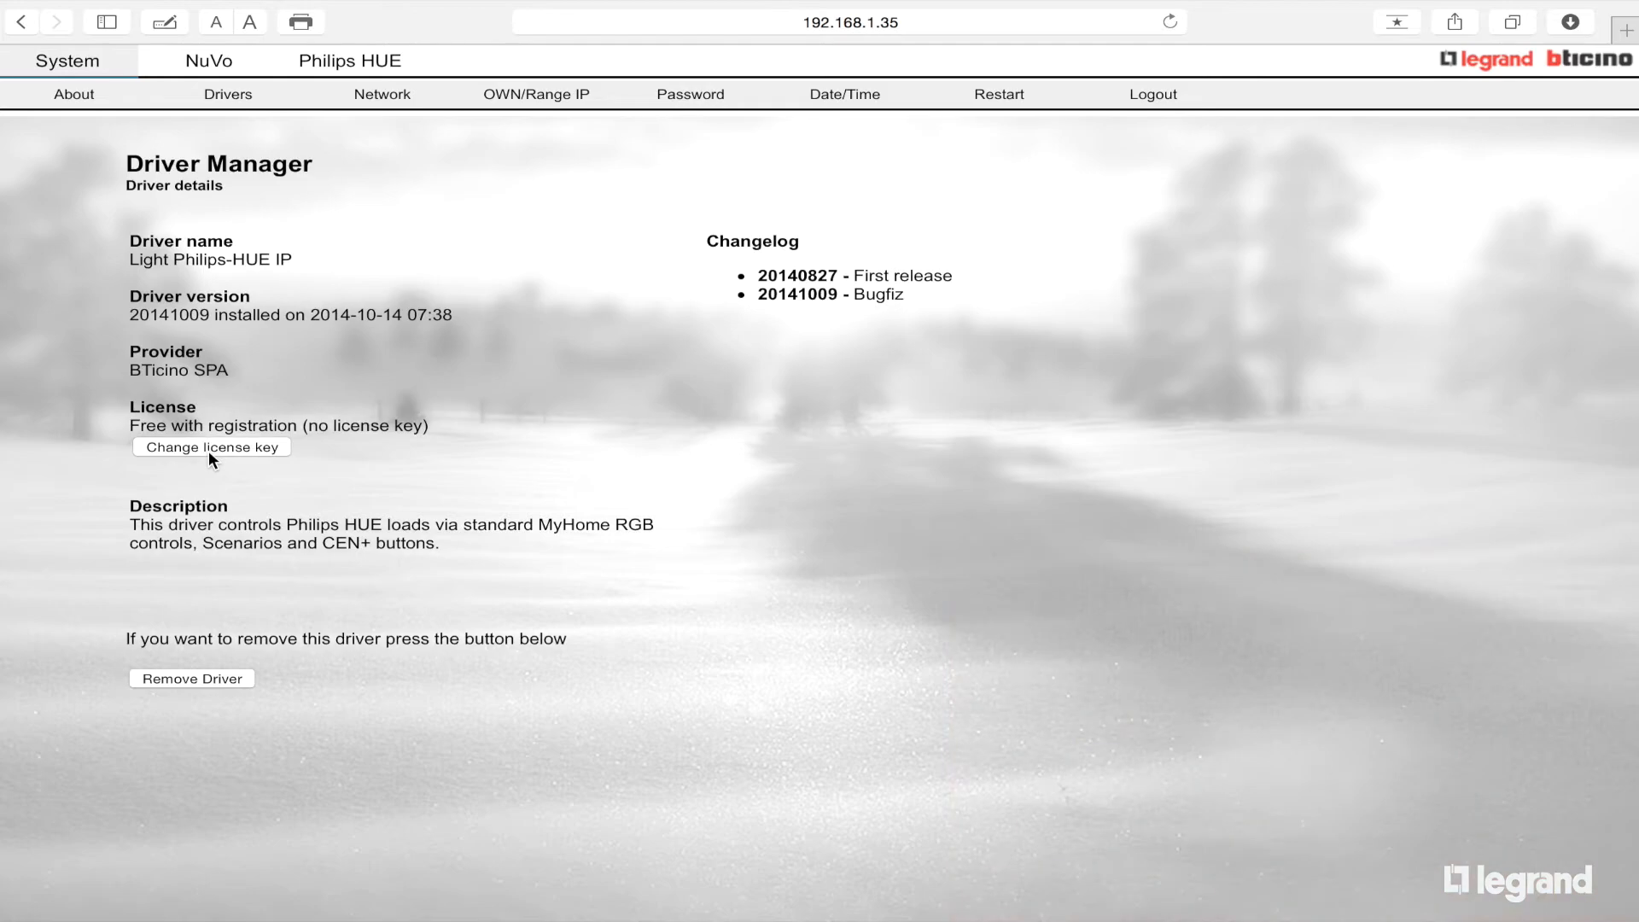
click(208, 449)
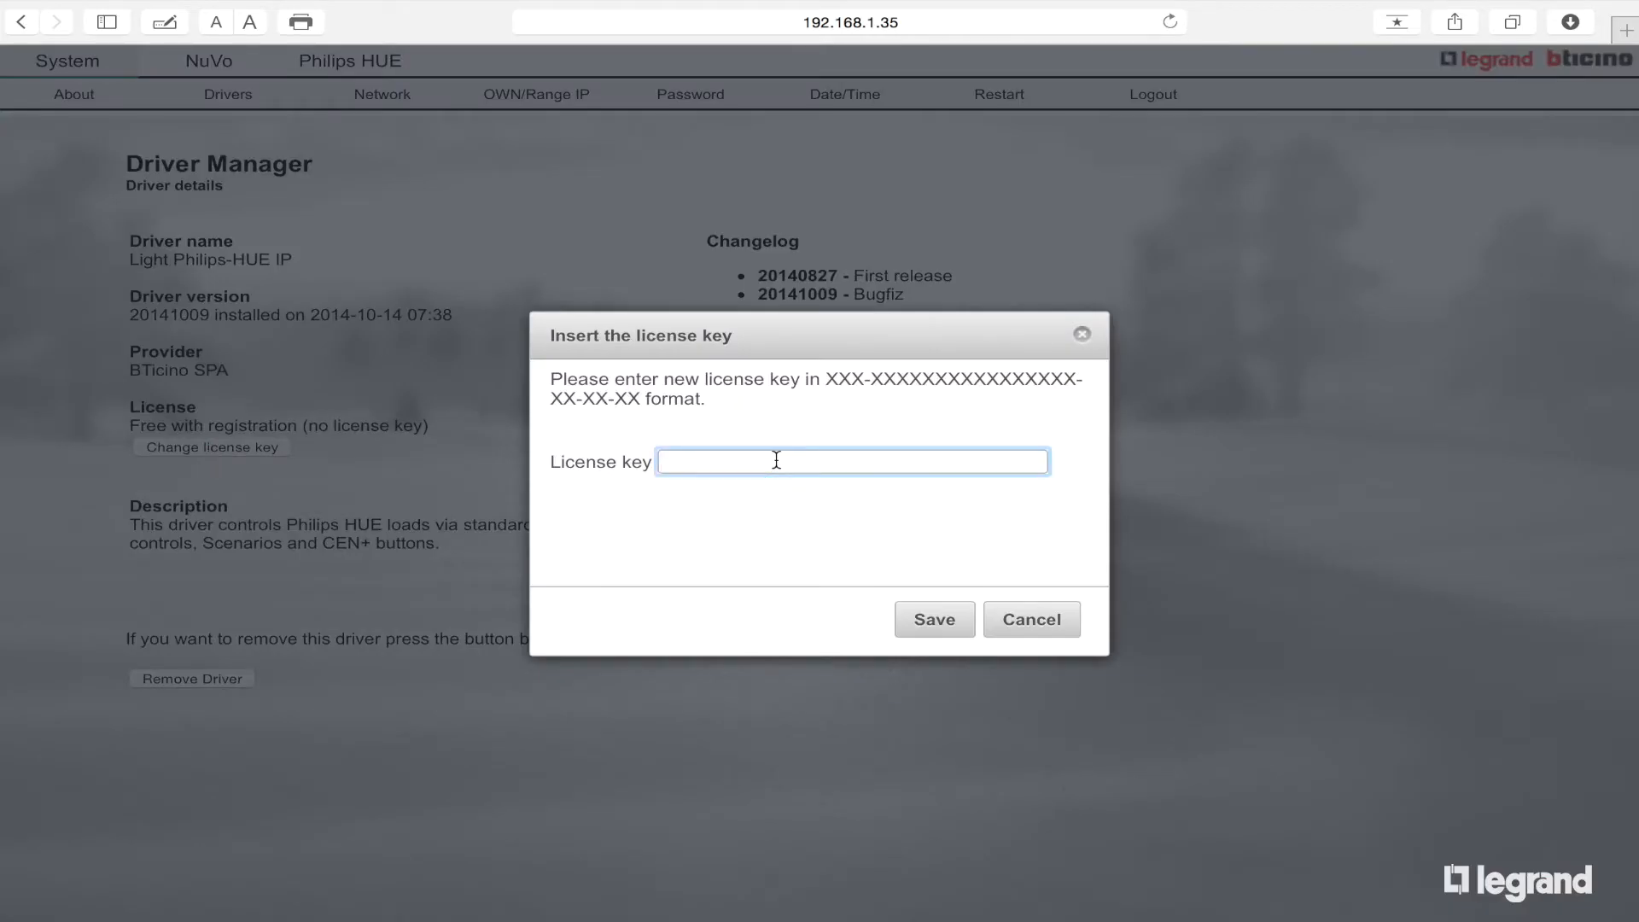
key(super+v)
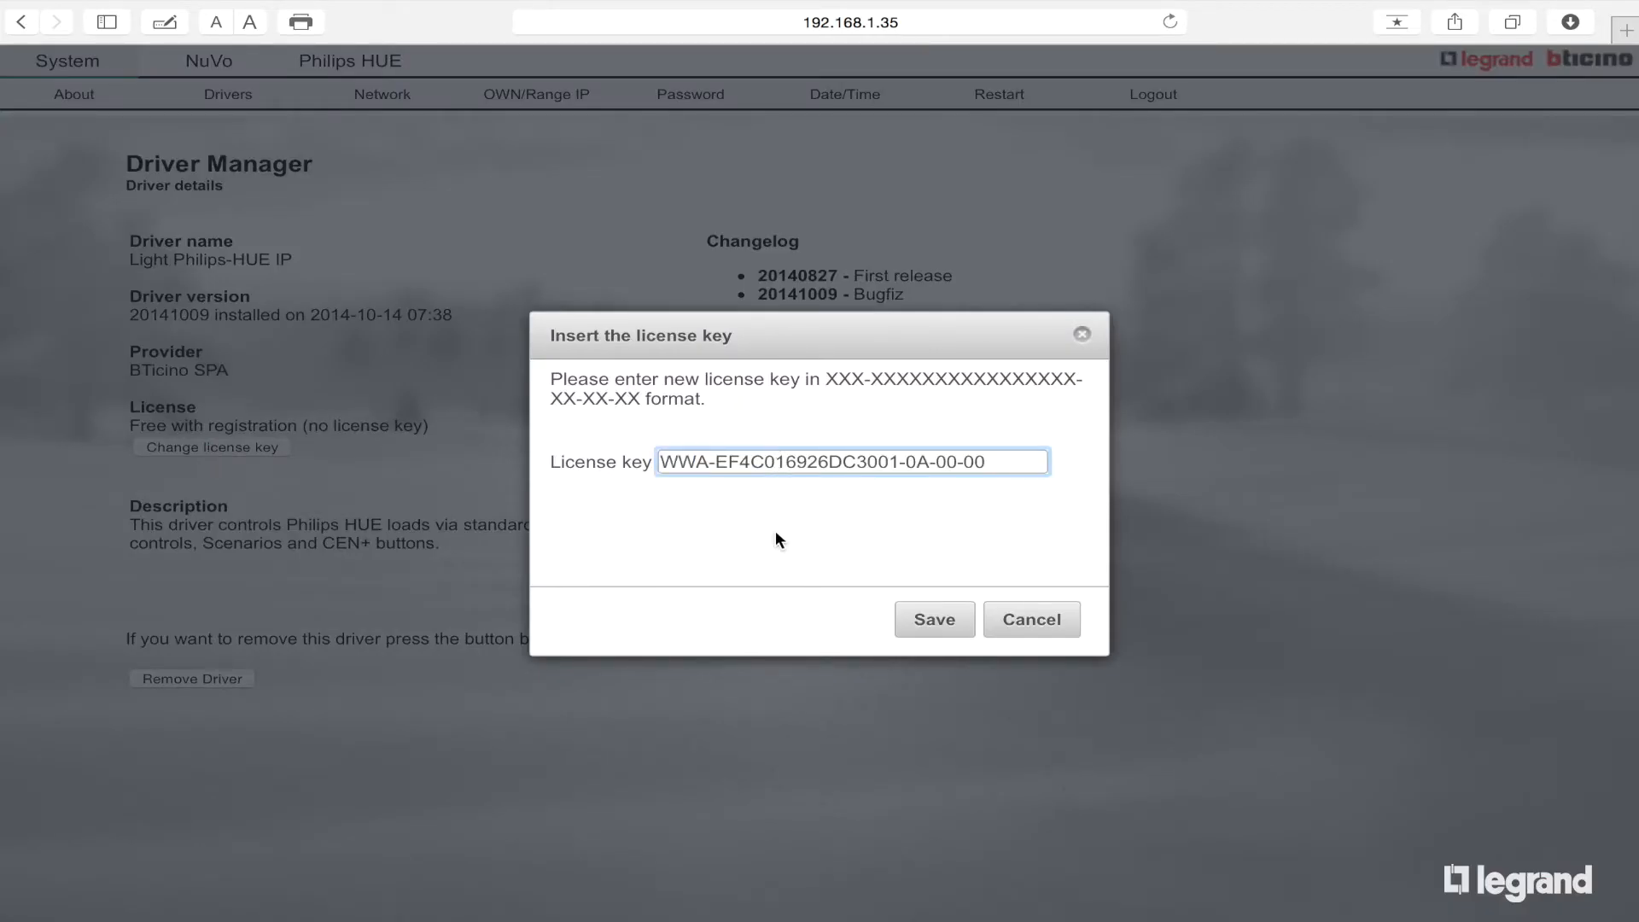
click(935, 623)
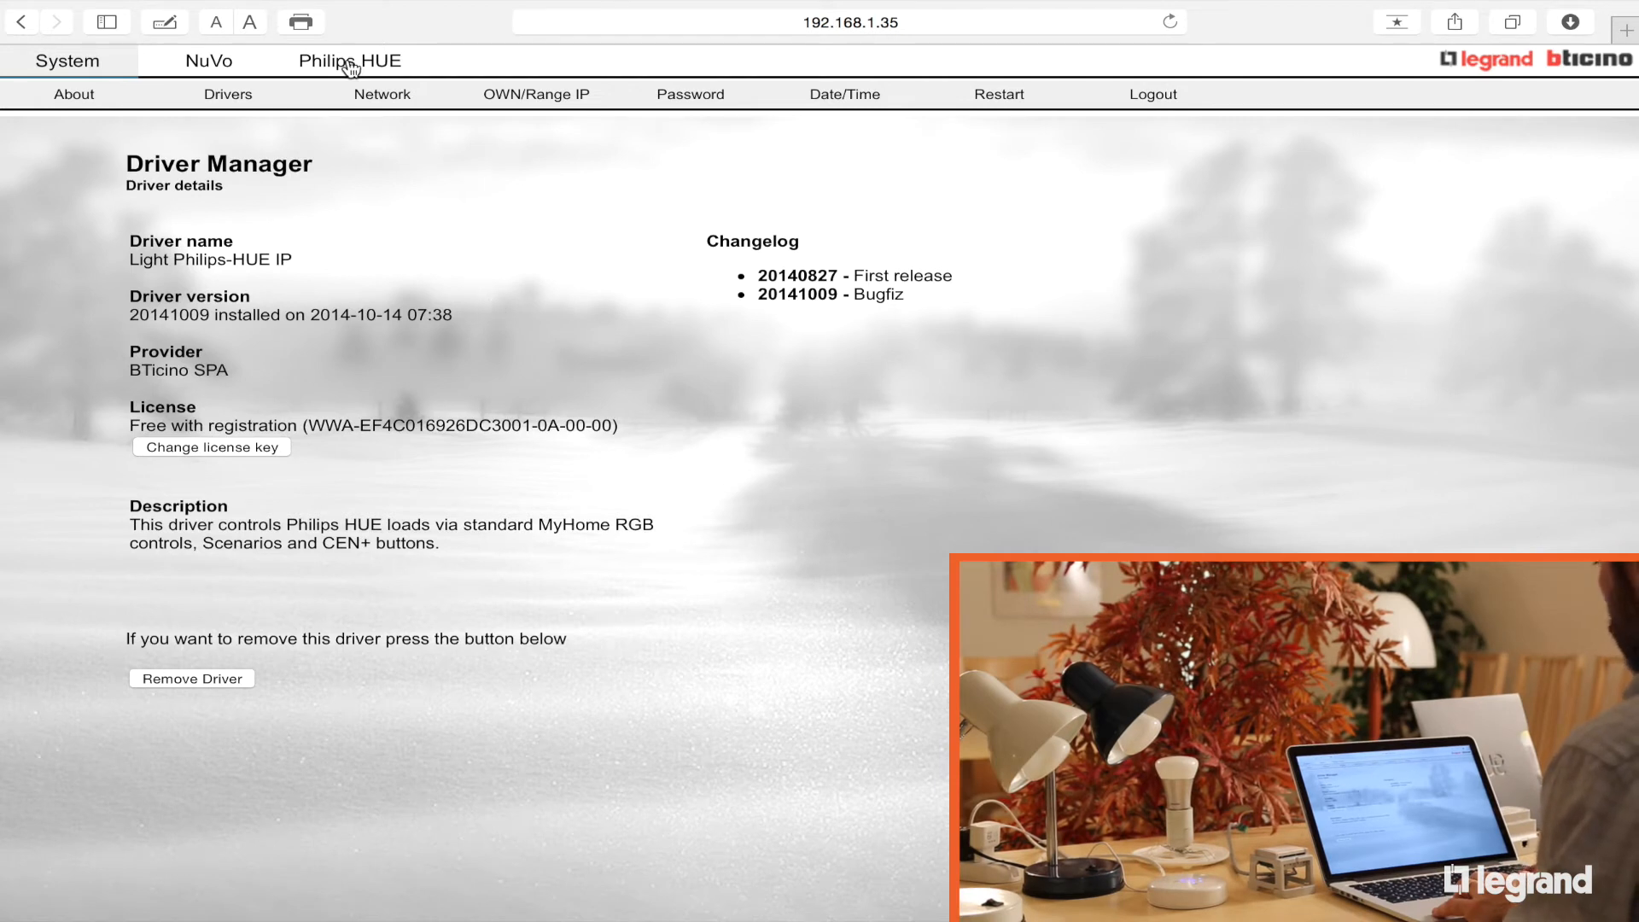
- Find and pair the Philips Hue hub in the driver's system preferences, and save the preferences
click(348, 63)
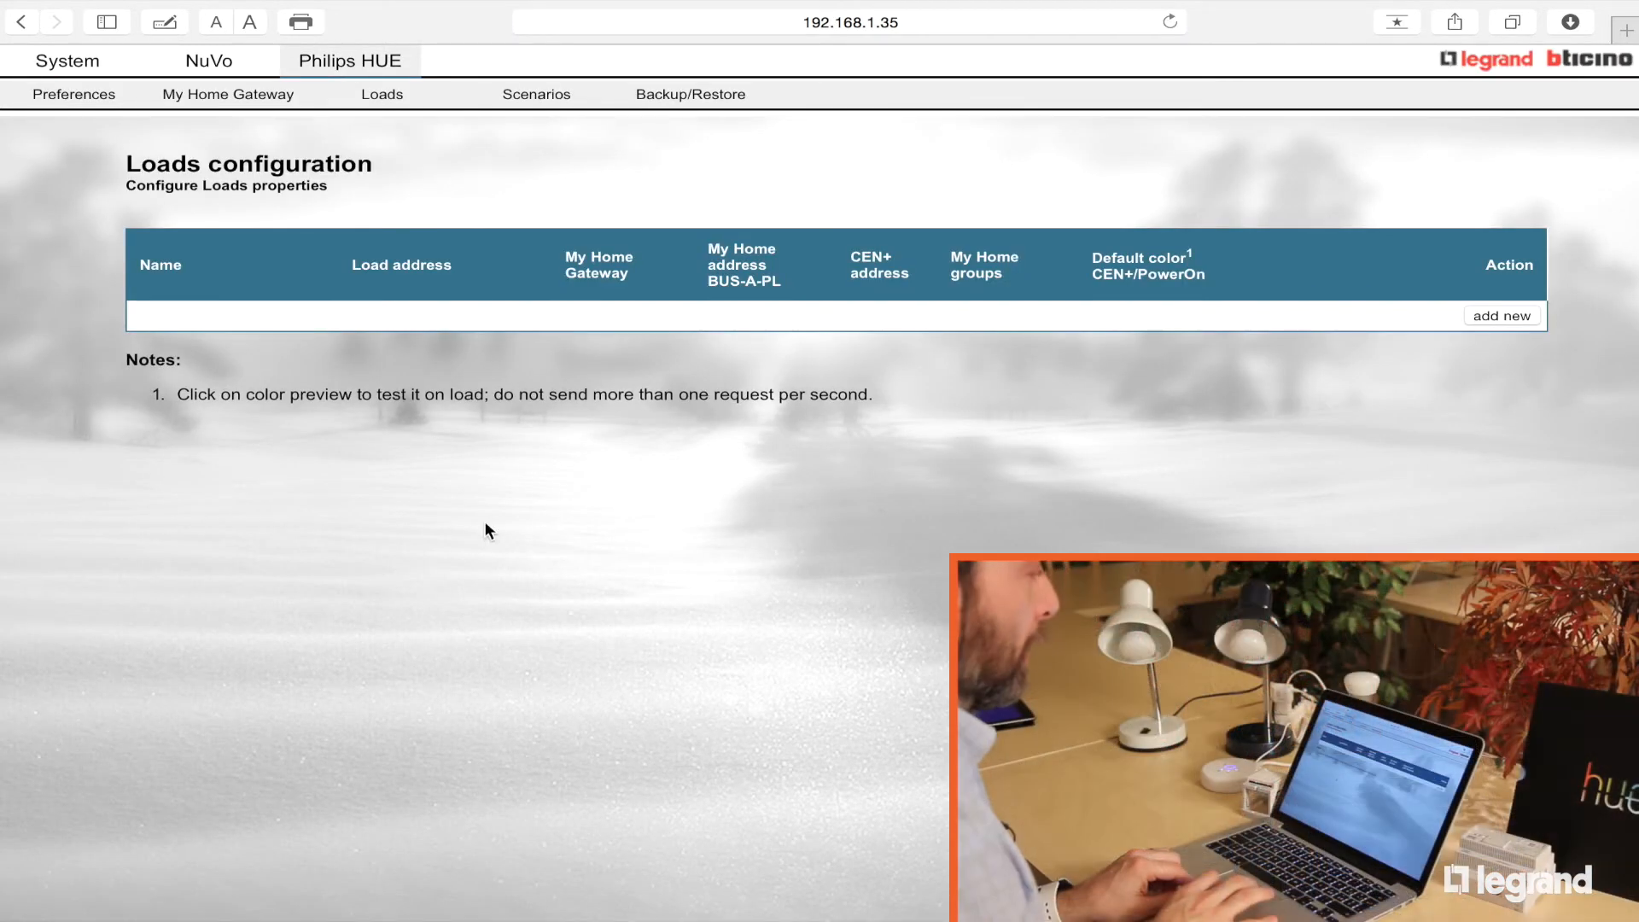
click(65, 96)
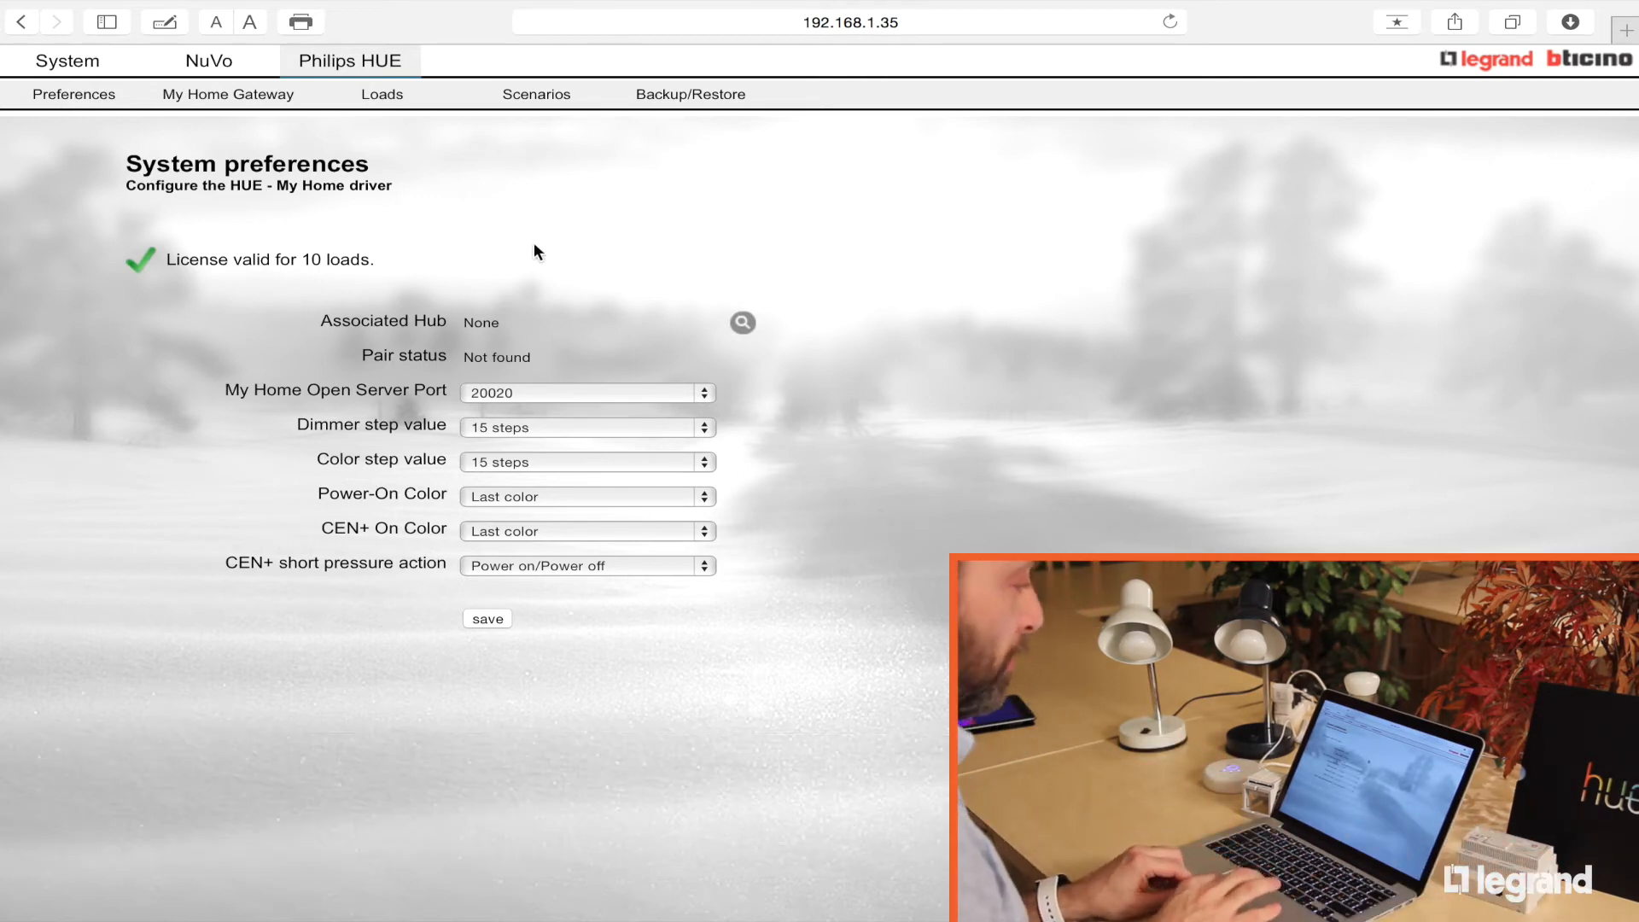
click(742, 324)
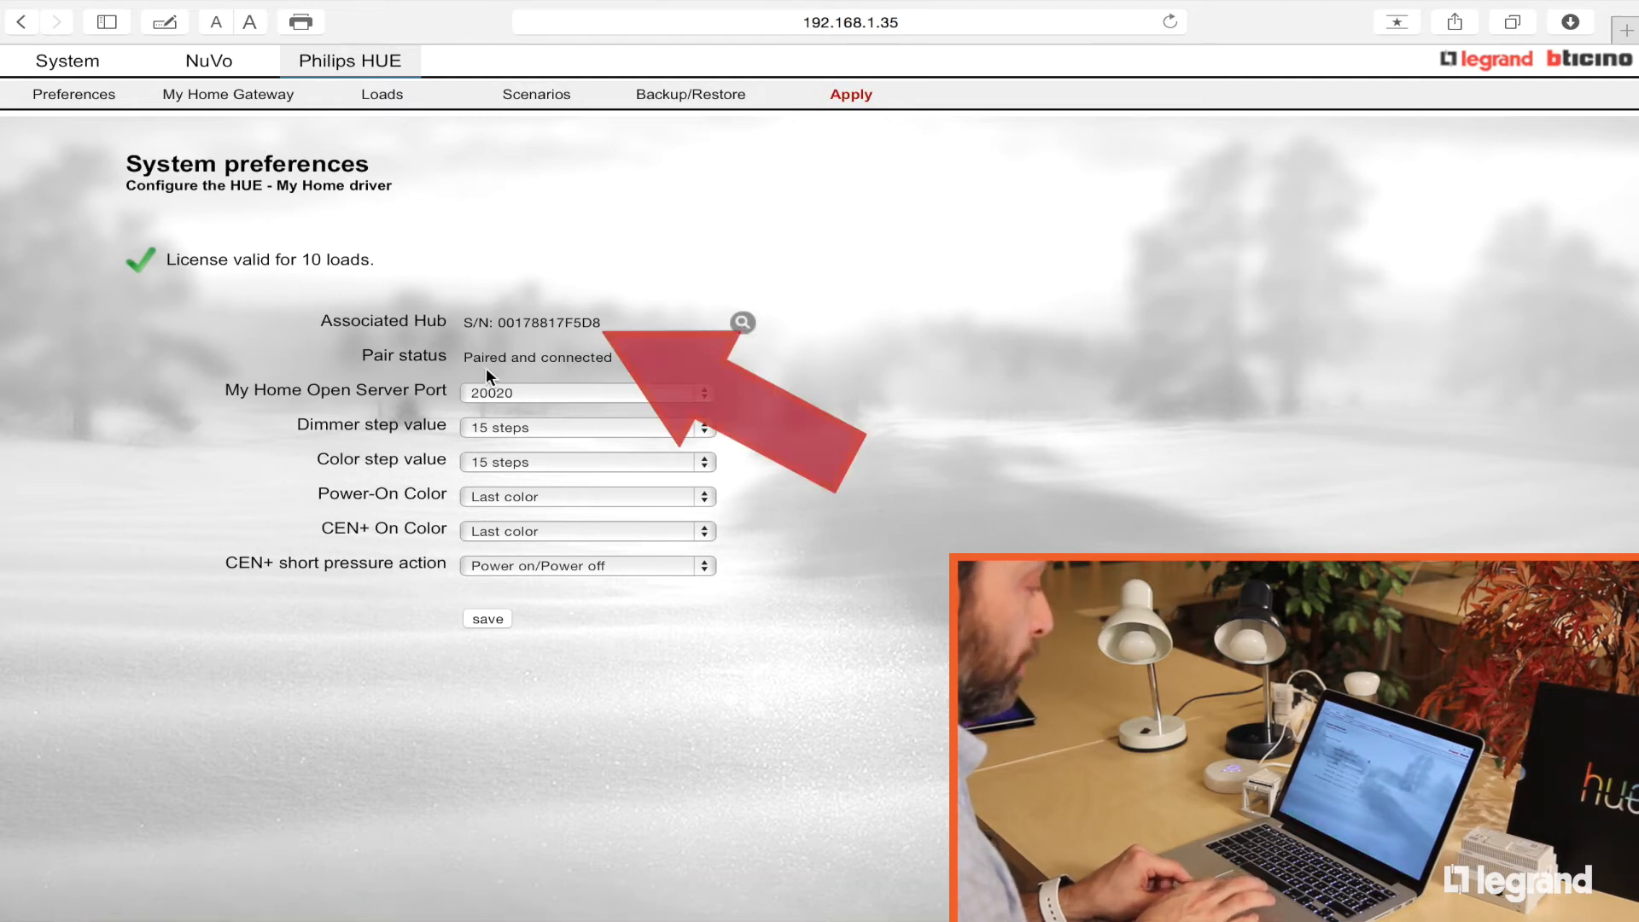
click(486, 619)
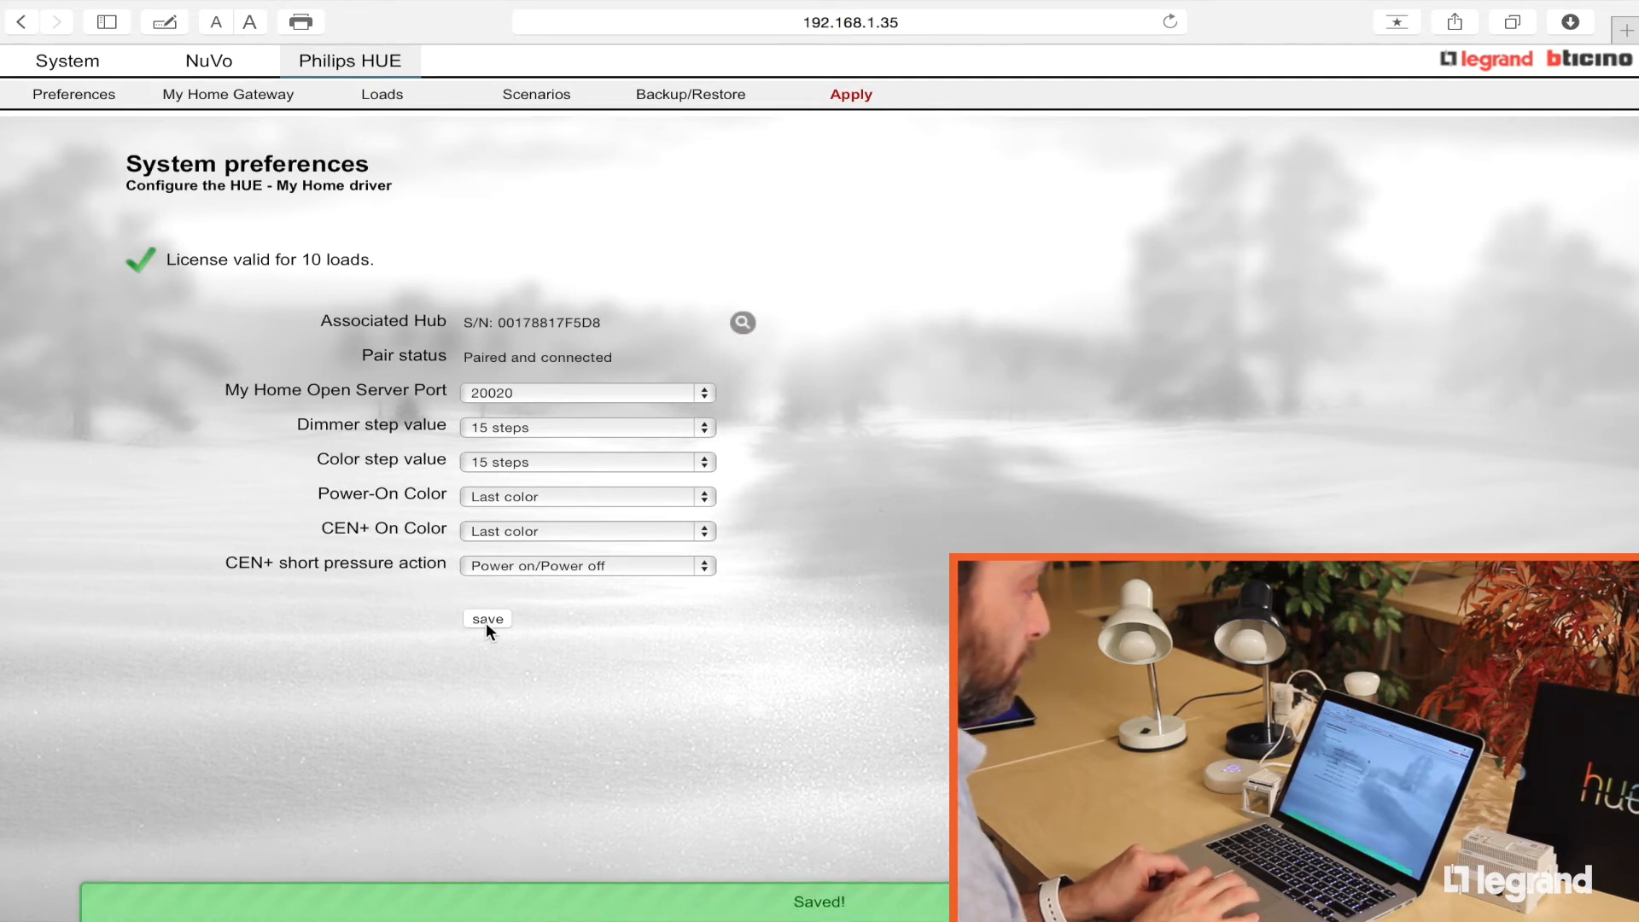
- Add a load named Lamp 1 with the load address Light 1: Hue Lamp 1
click(382, 95)
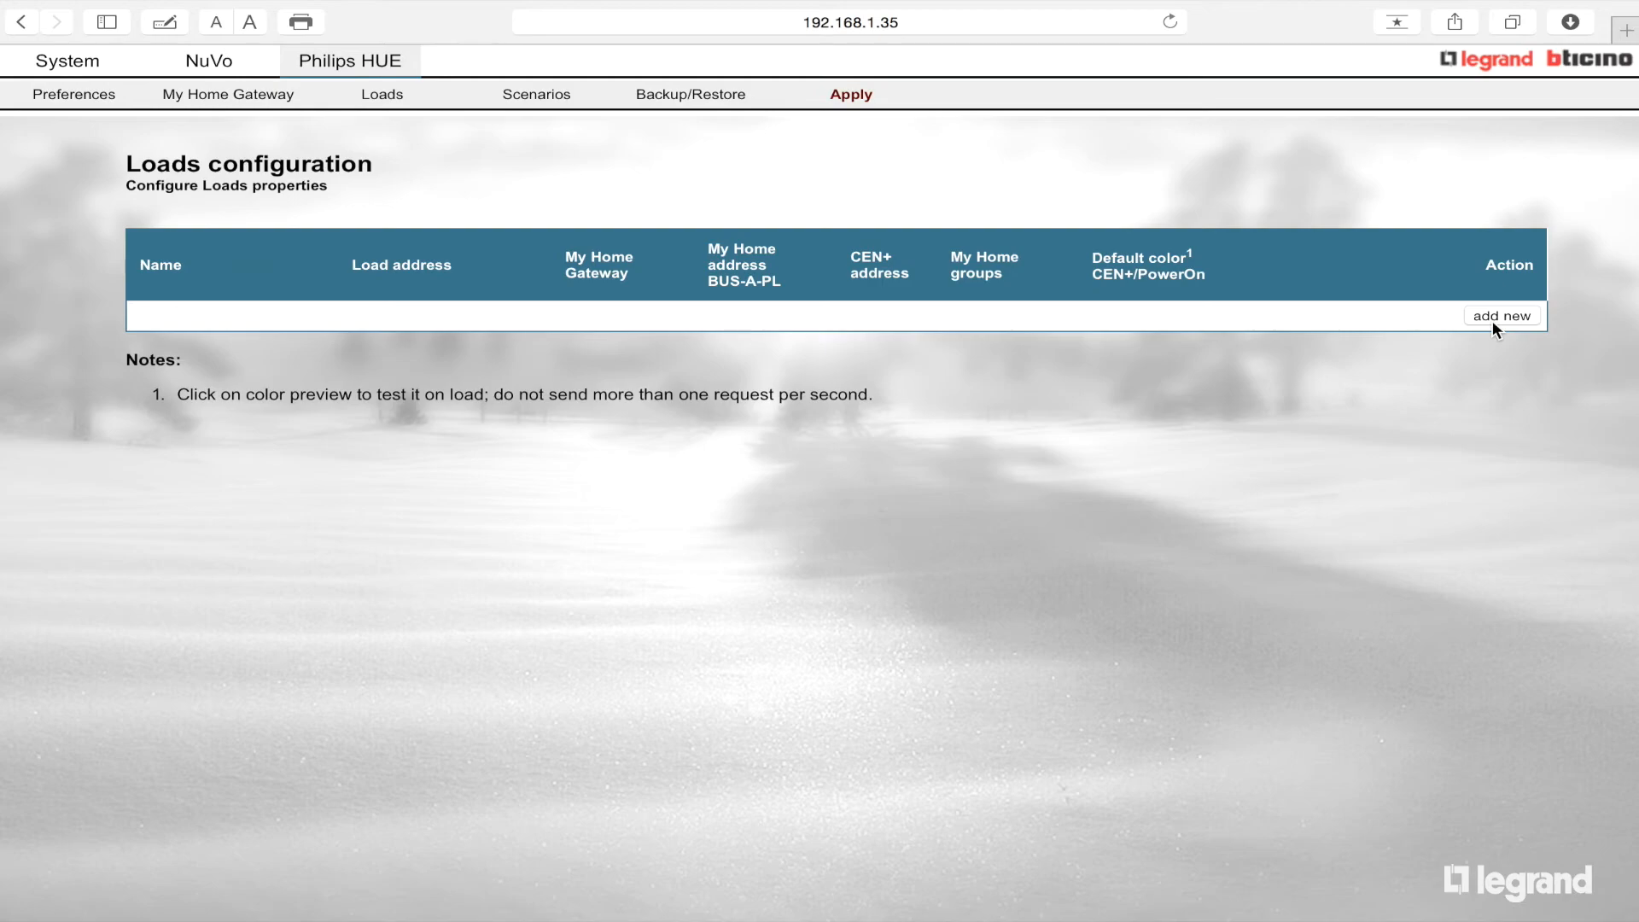
click(1493, 321)
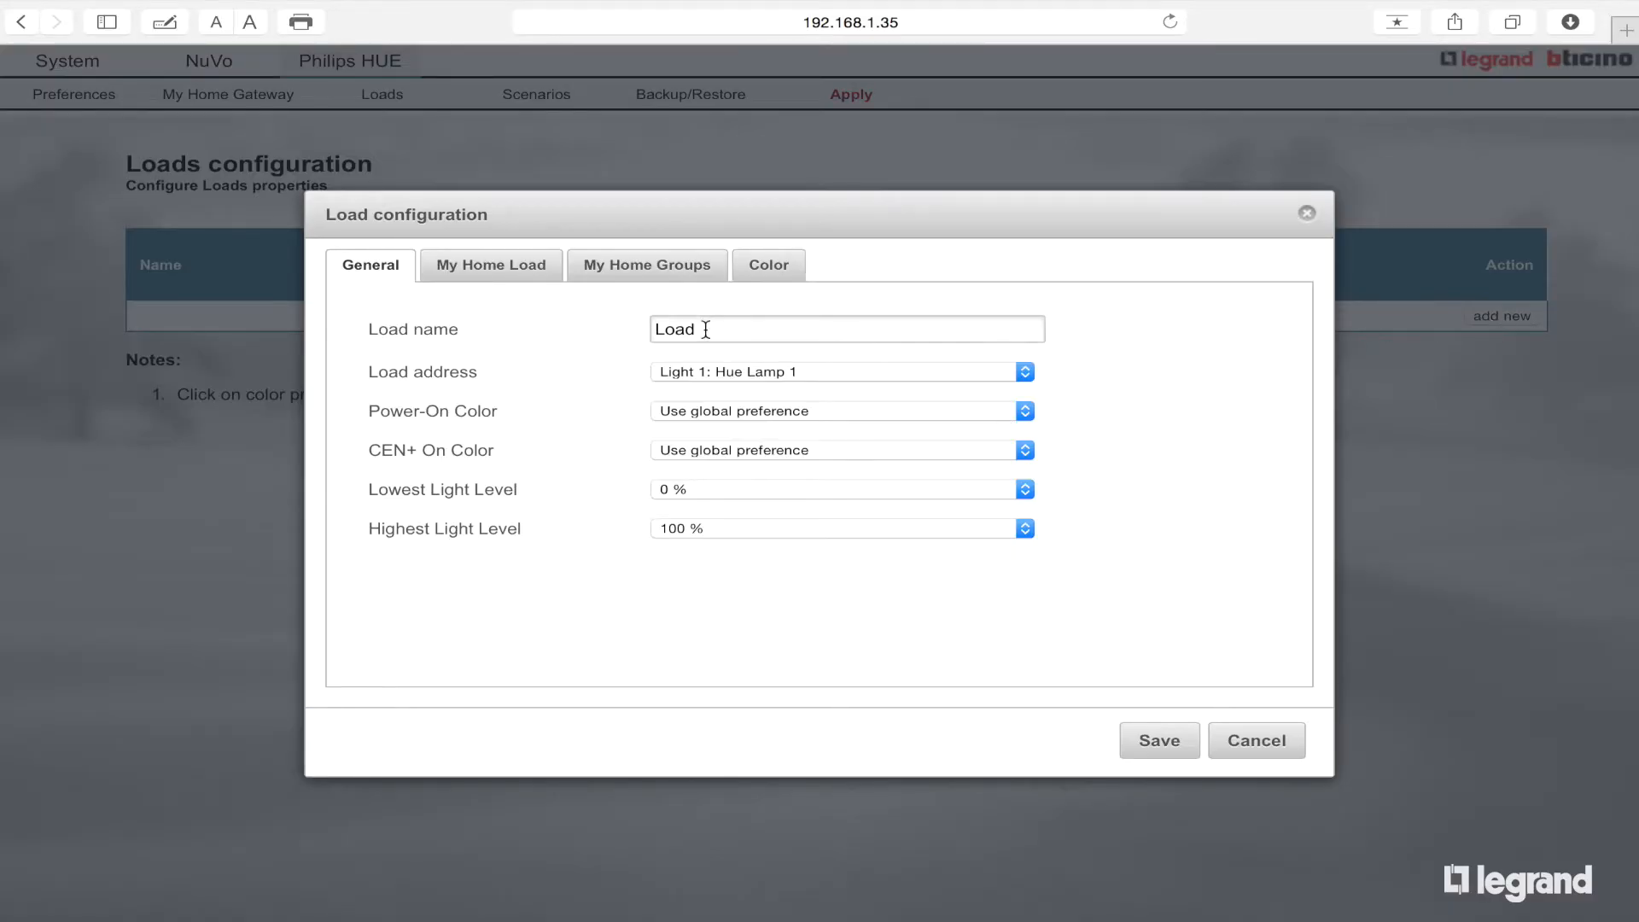
drag(705, 329, 568, 326)
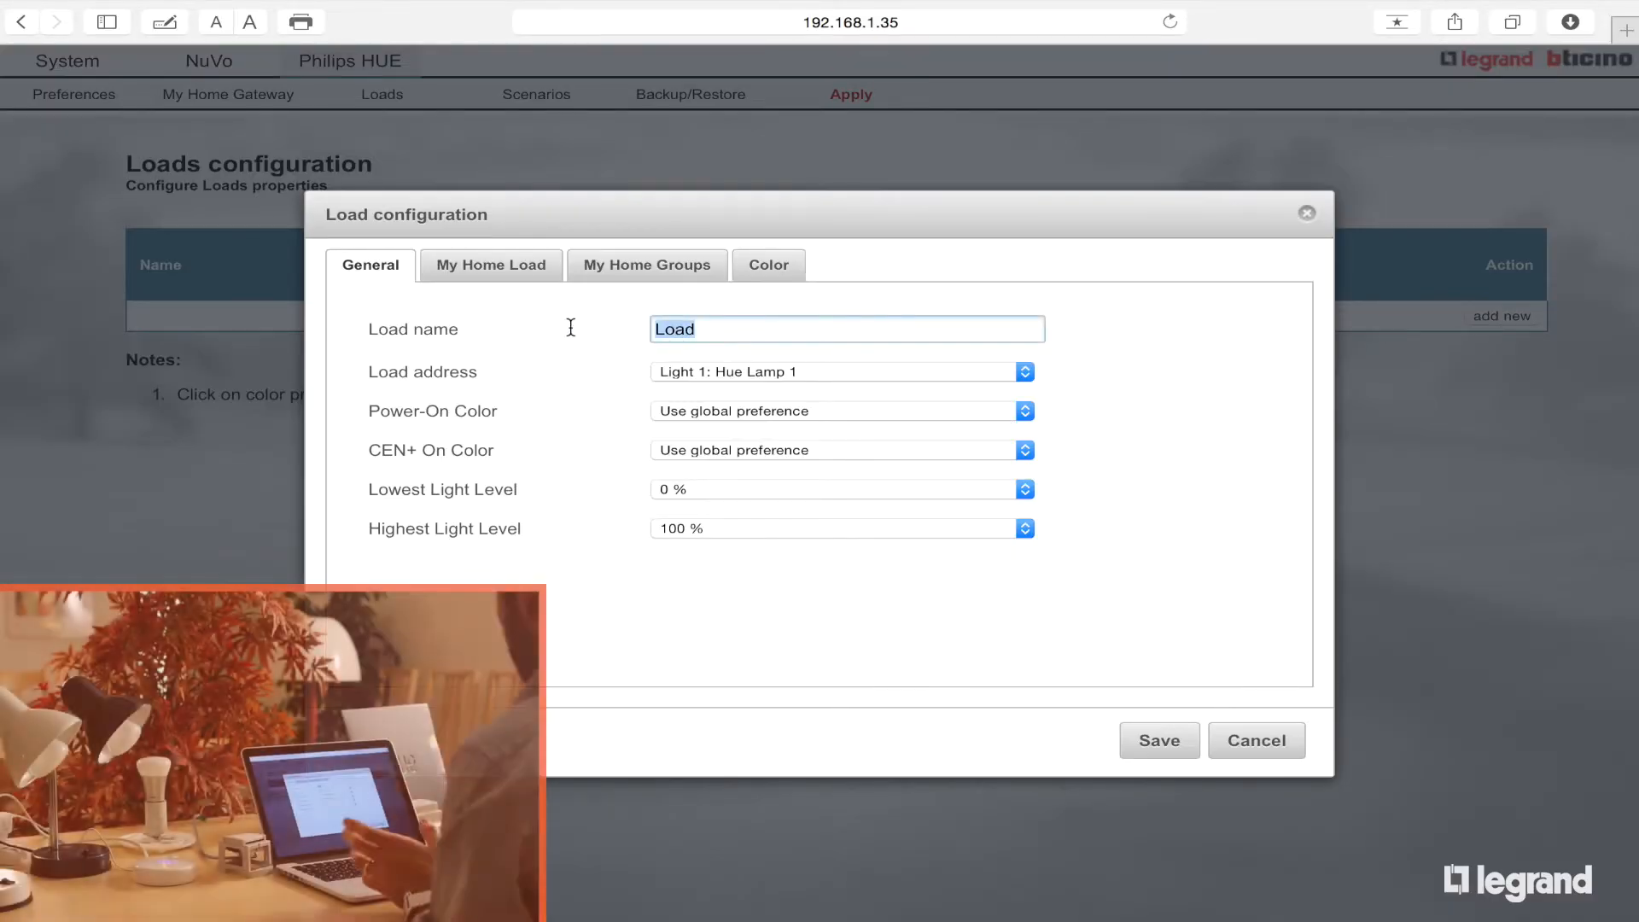
text(Lamp 1)
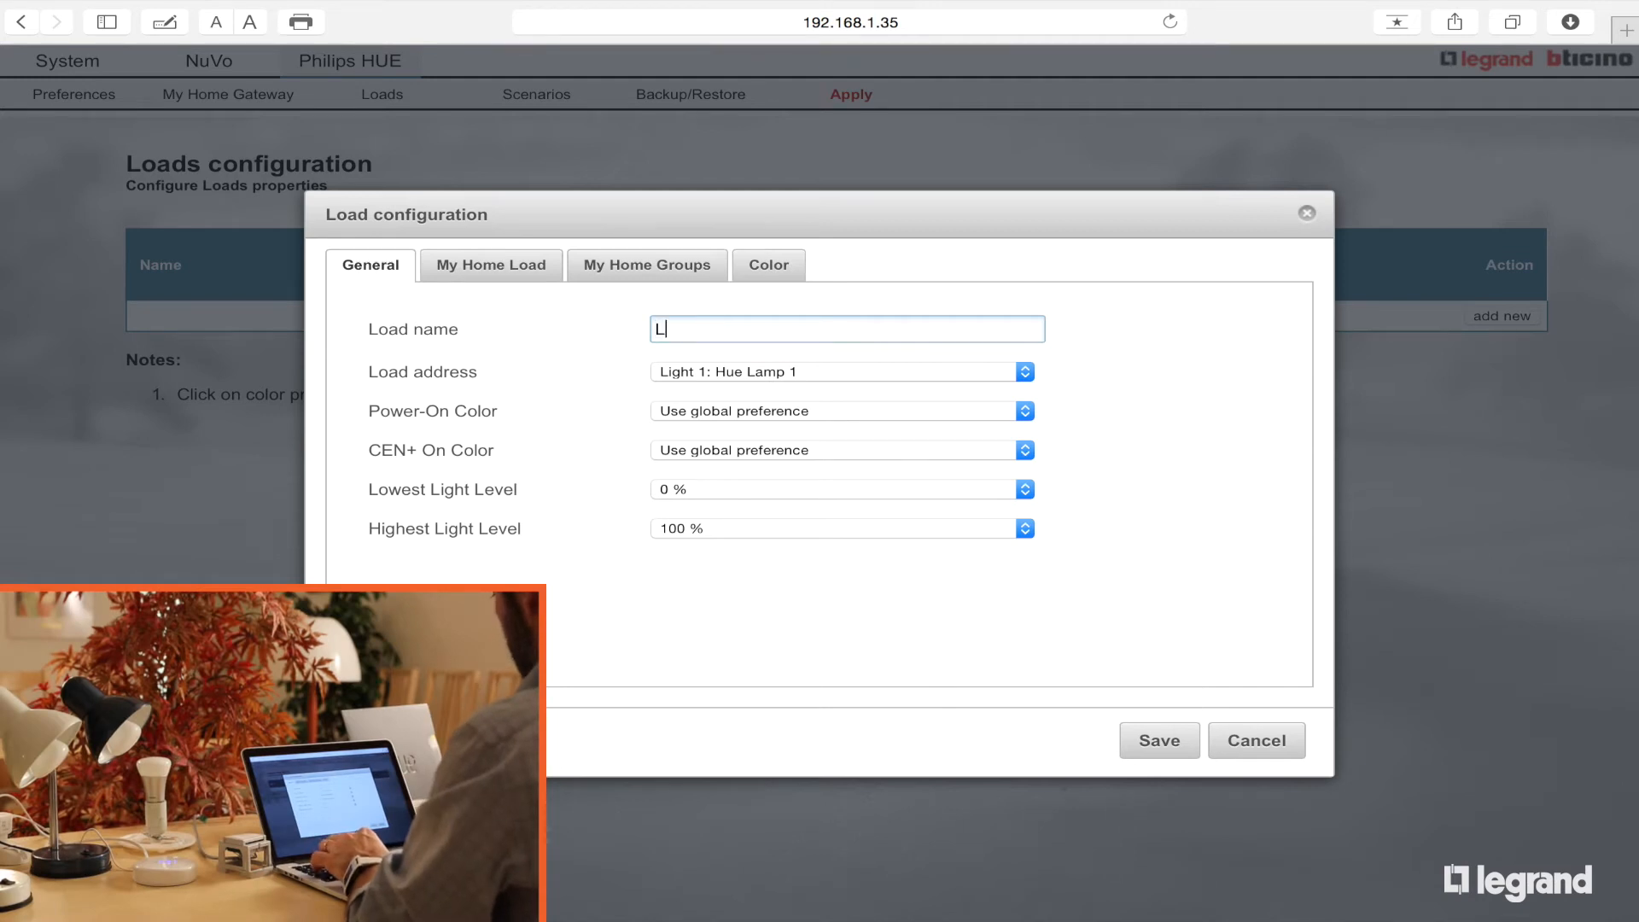
click(988, 376)
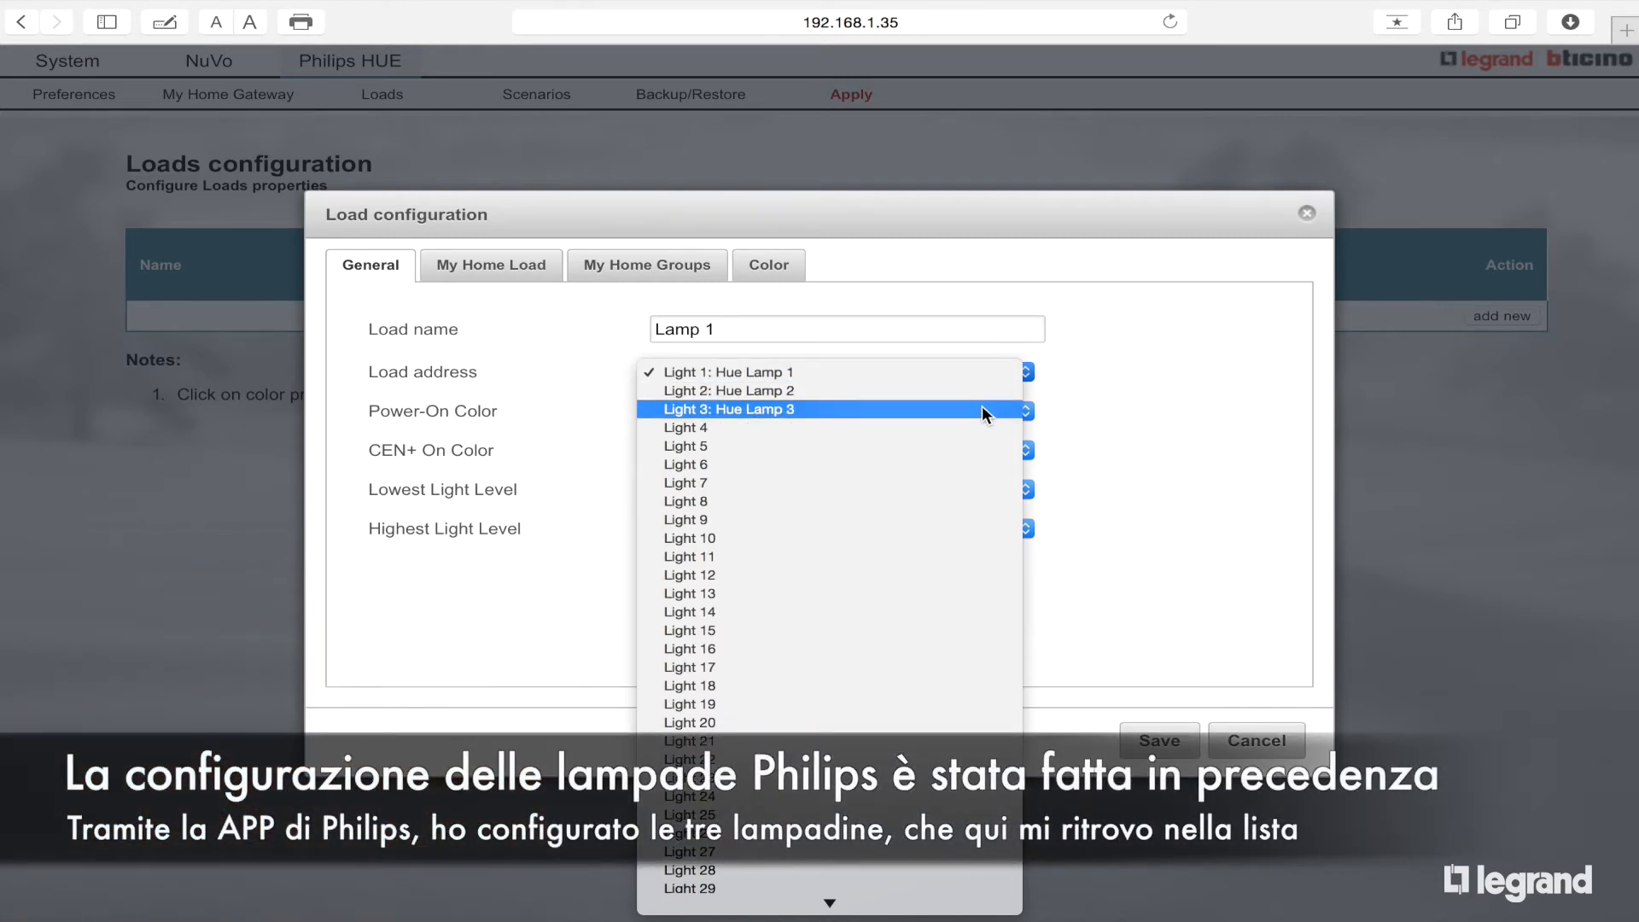
click(972, 367)
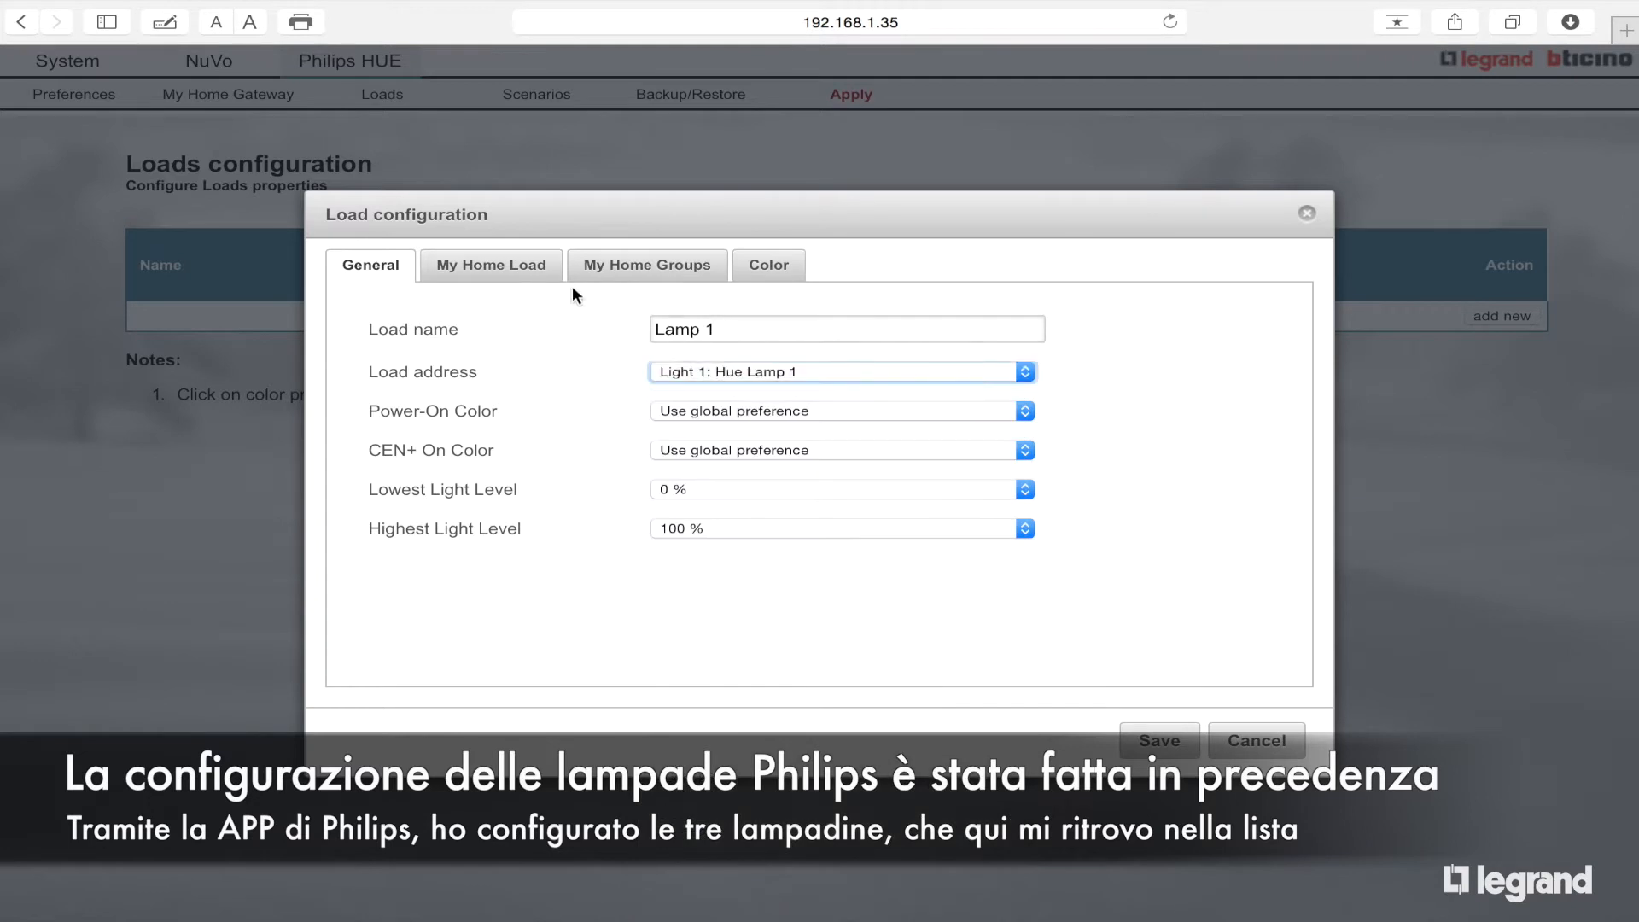
- Assign CEN+ address 1 to Lamp 1 by learning it, and test e310e0 as its default CEN+ color on the lamp
click(512, 265)
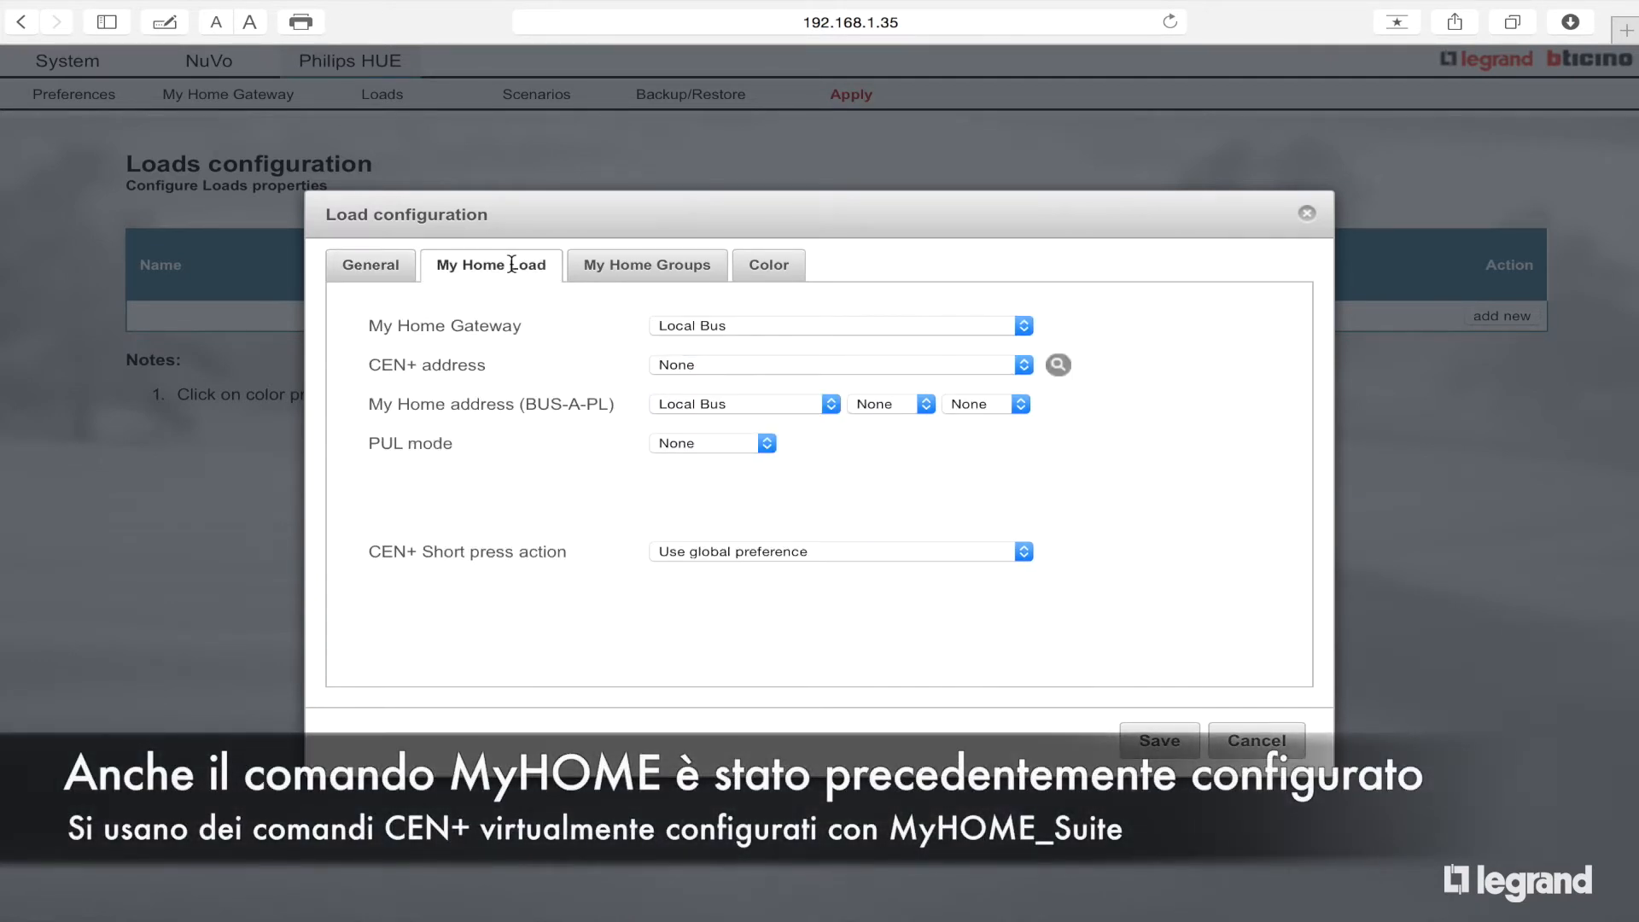
click(692, 367)
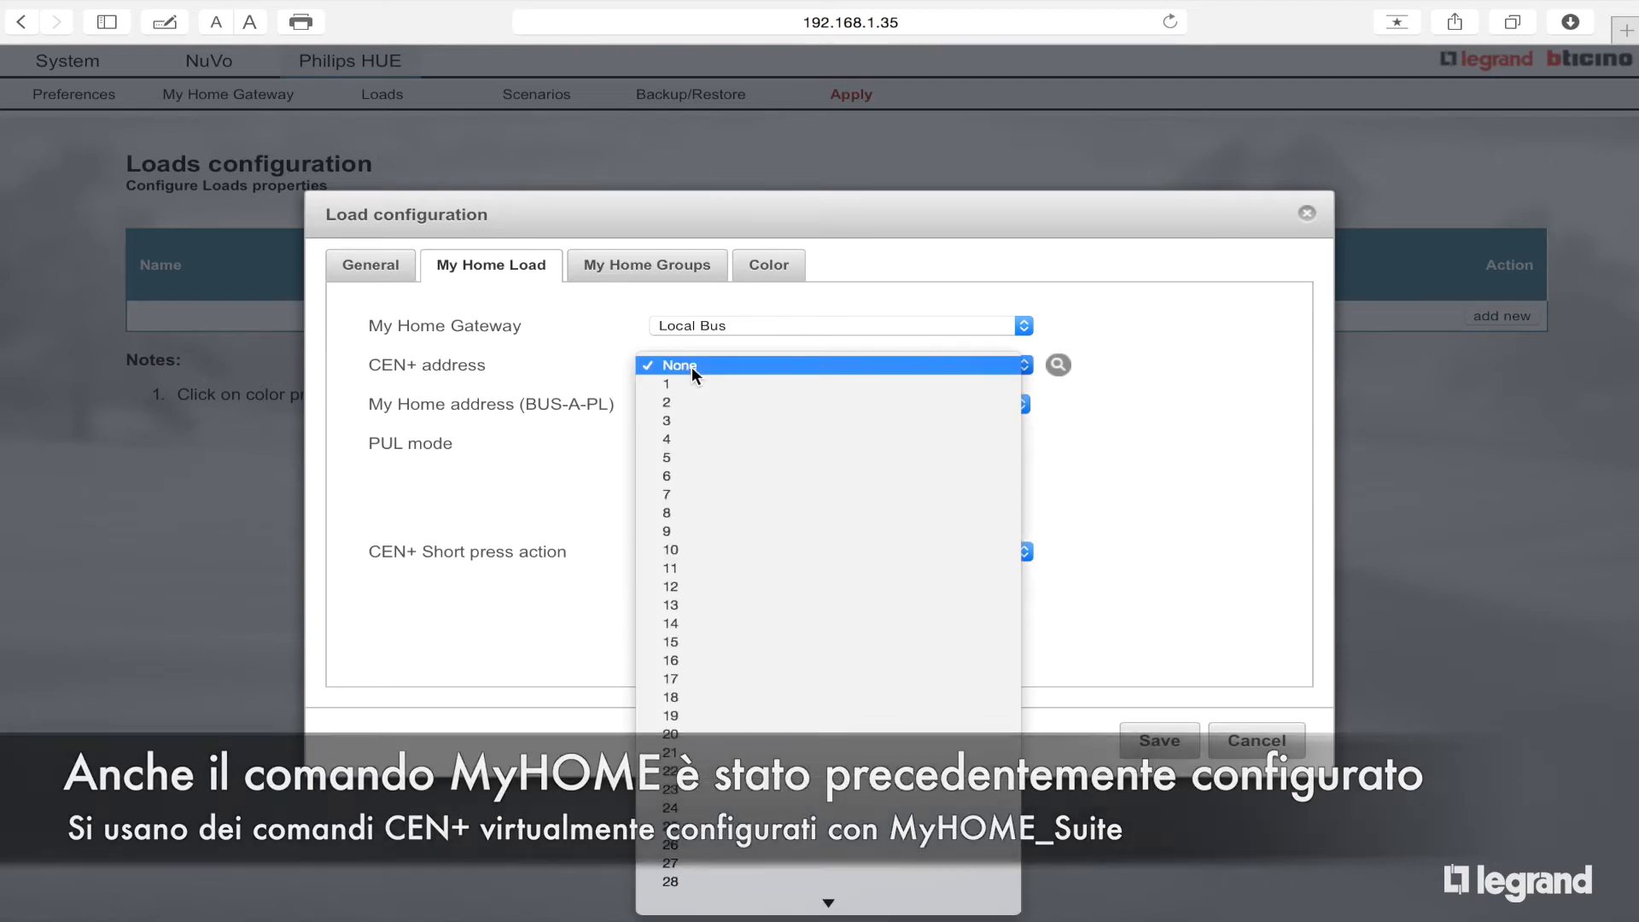
click(692, 367)
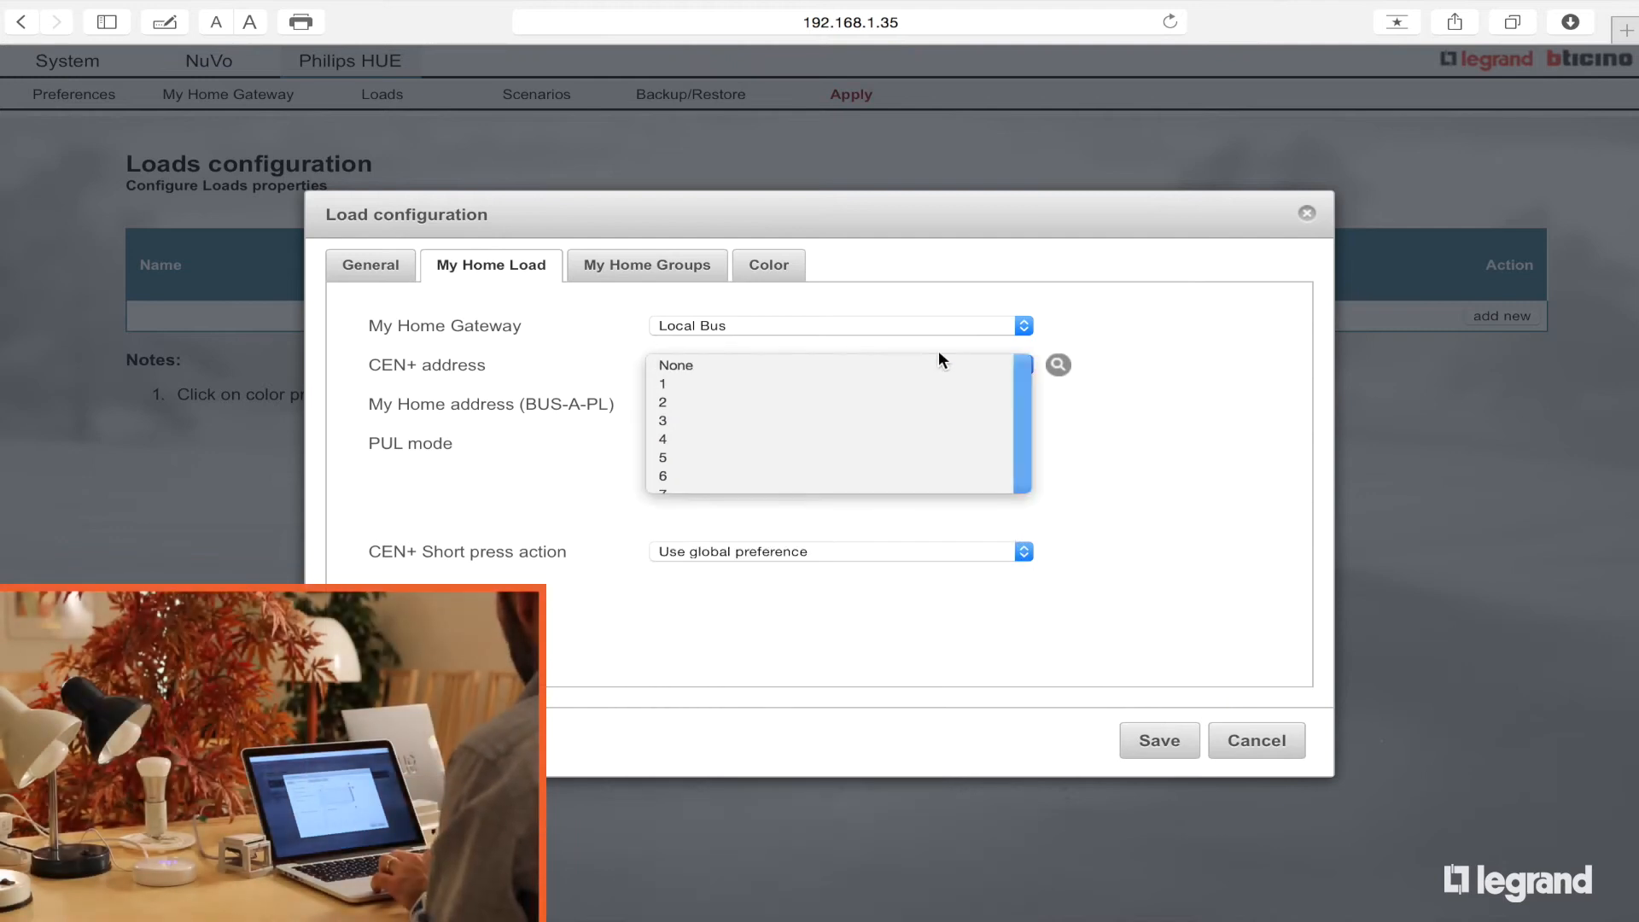
click(1067, 370)
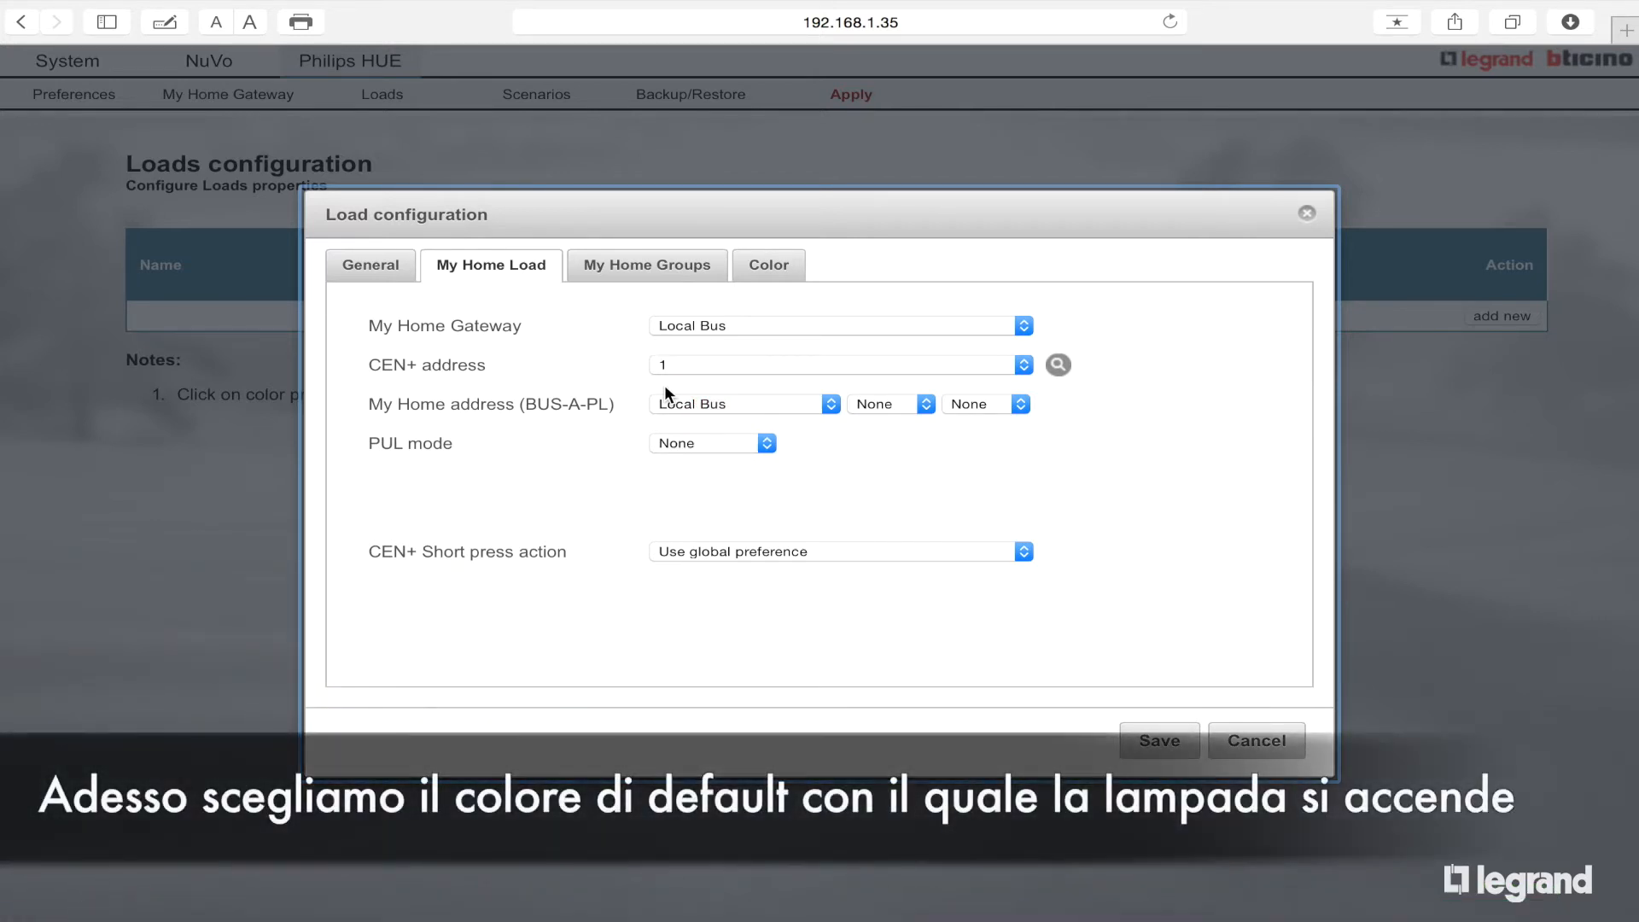
click(765, 275)
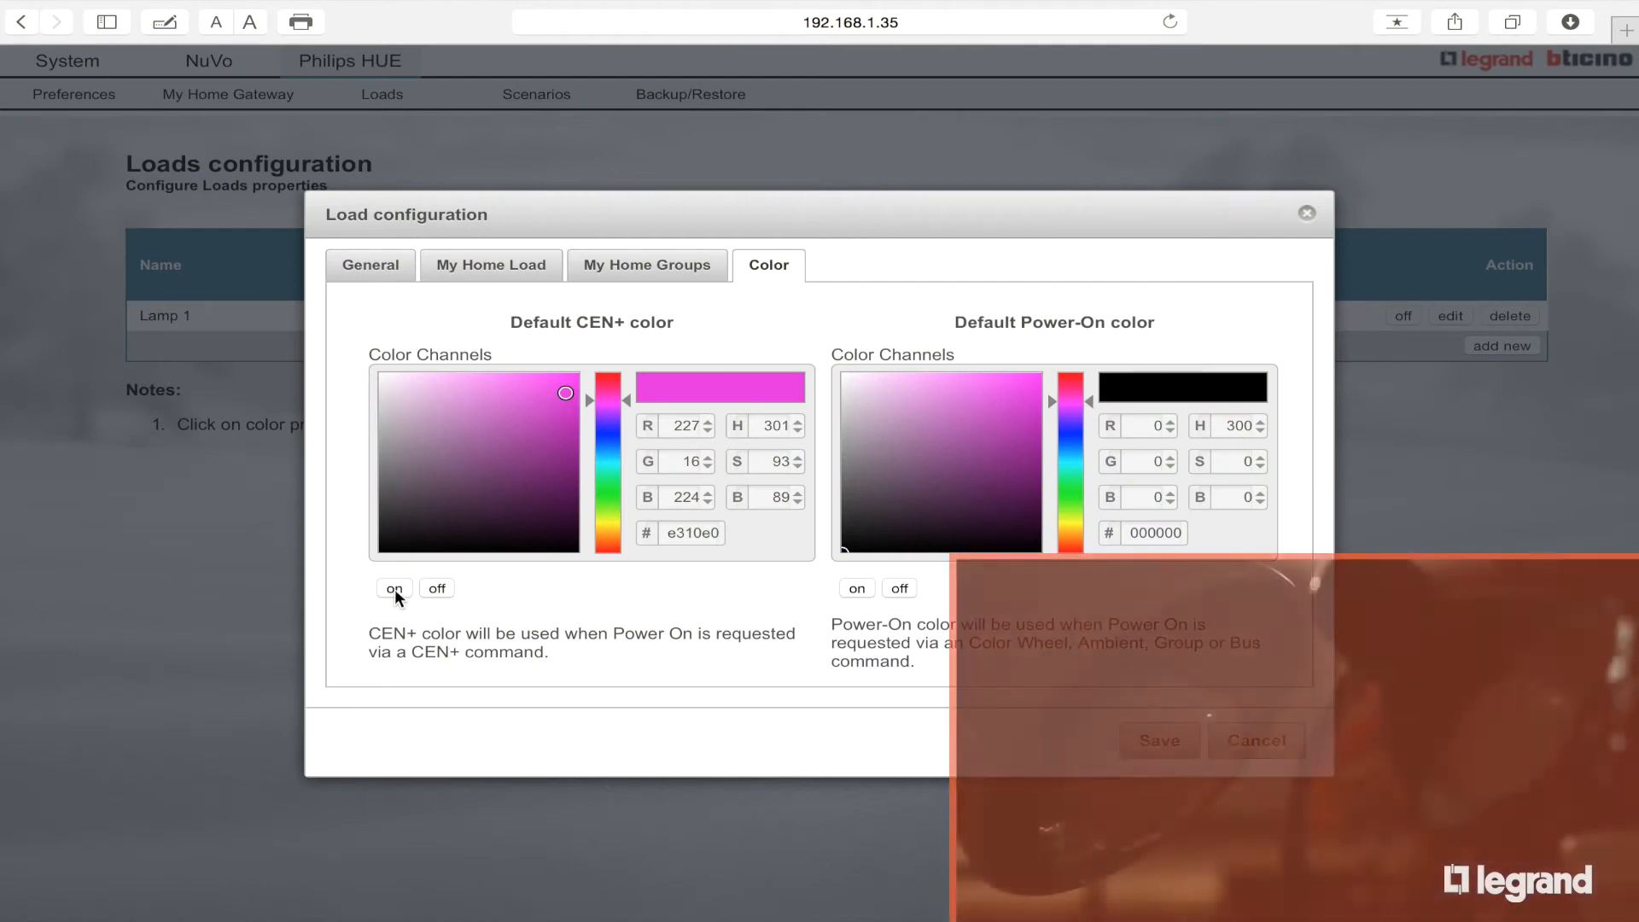
click(394, 588)
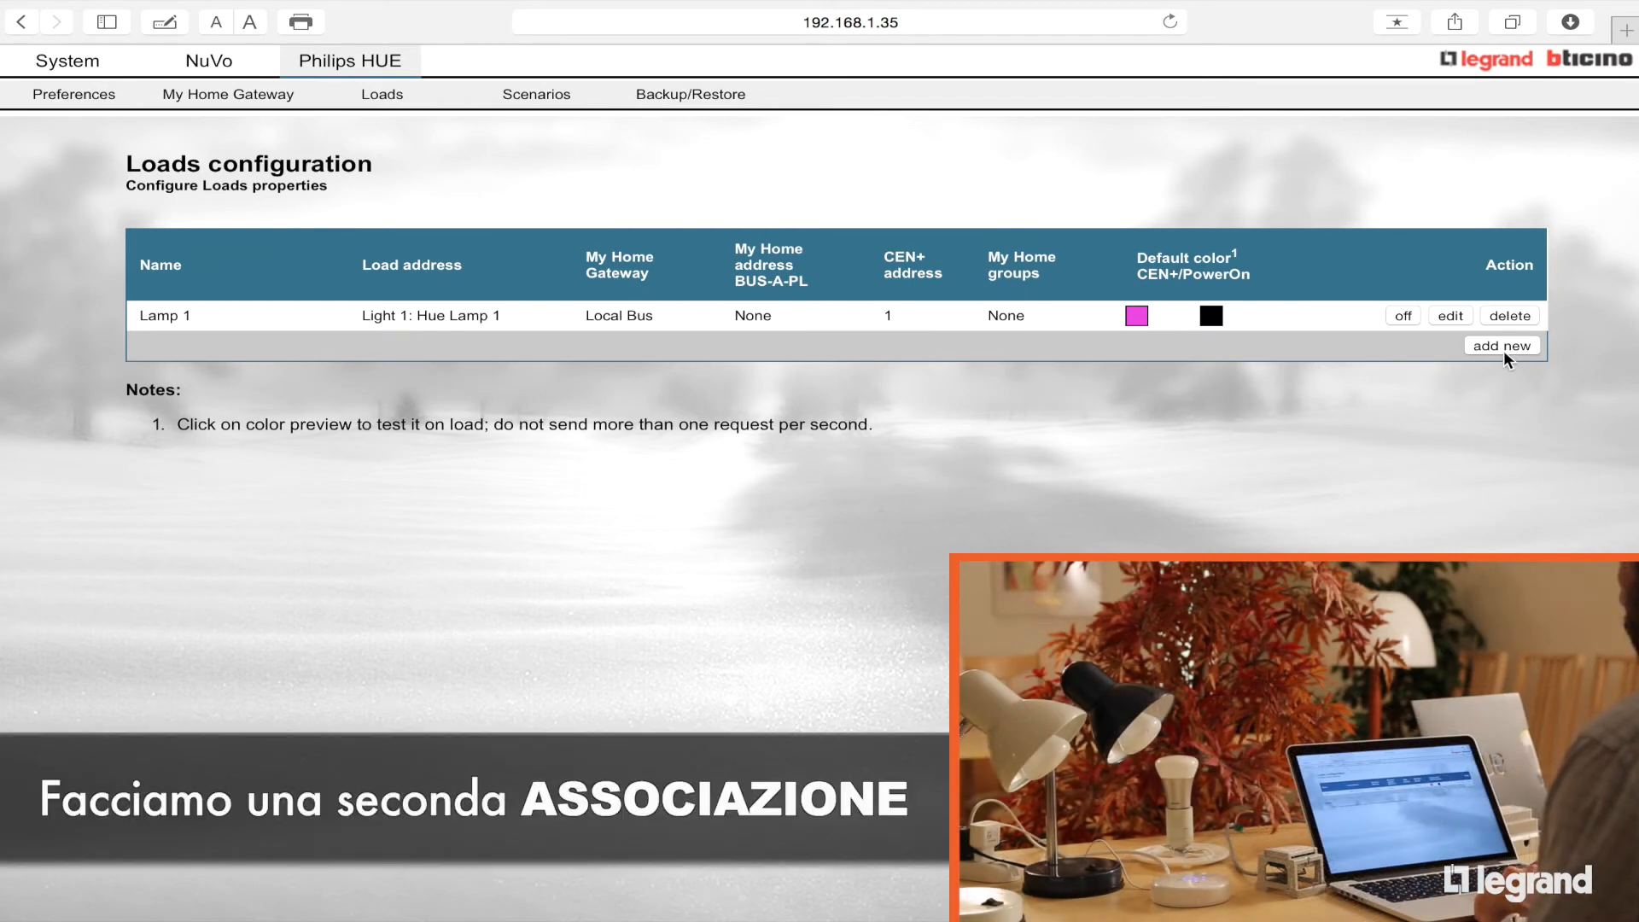
- Add a second load named Lamp 2 with the load address Light 2: Hue Lamp 2
click(1504, 352)
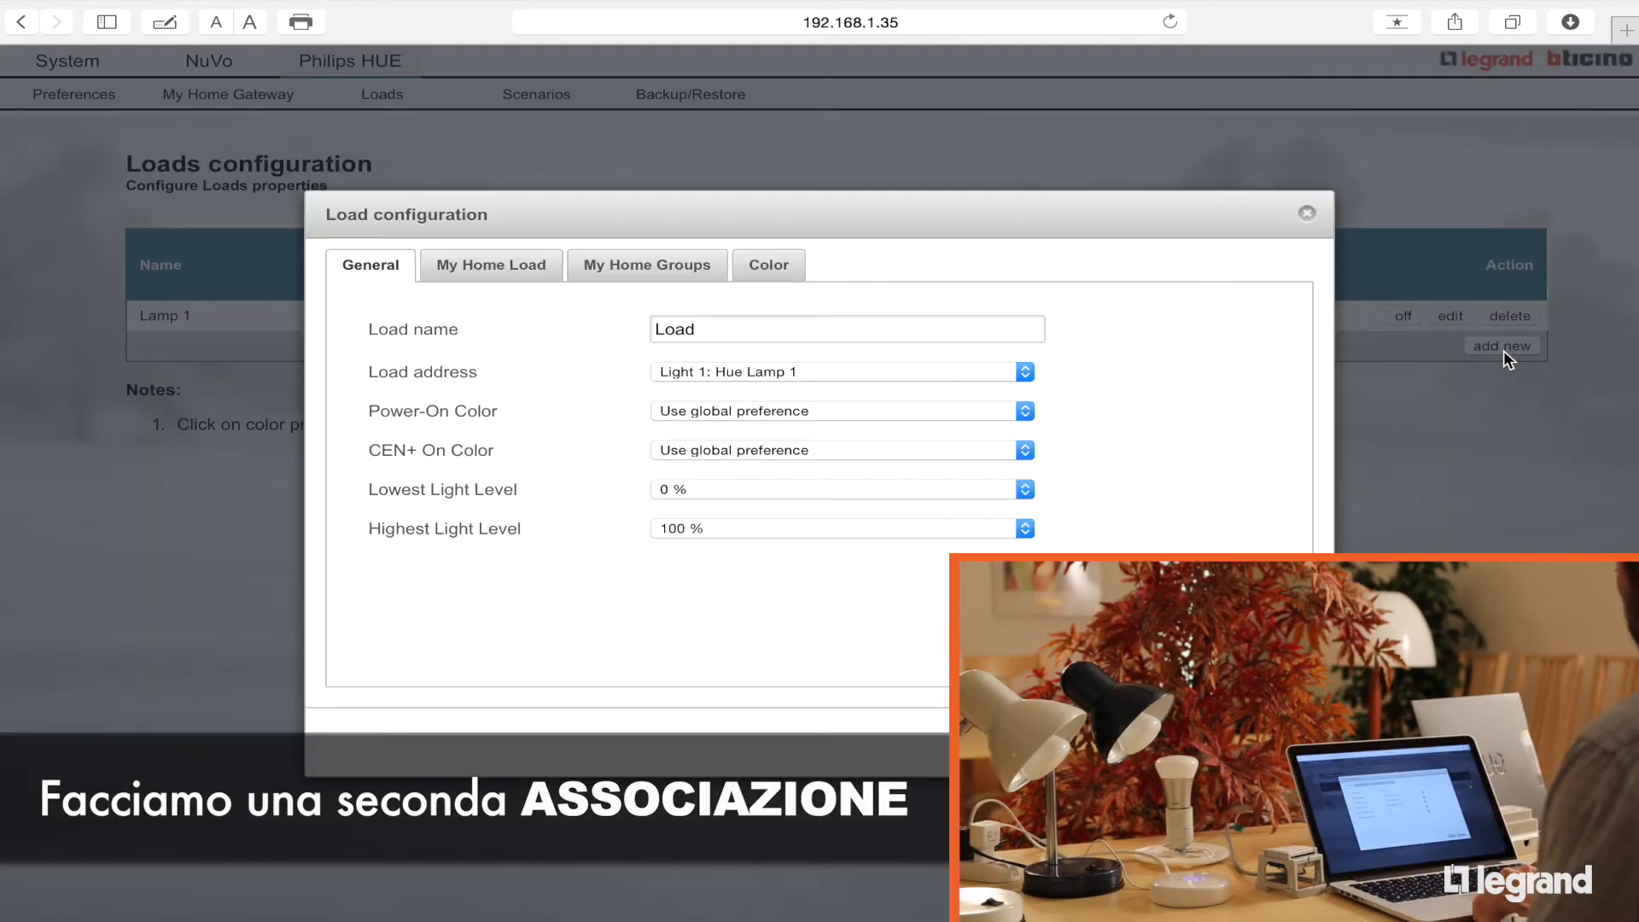
double_click(723, 334)
text(Lamp 2)
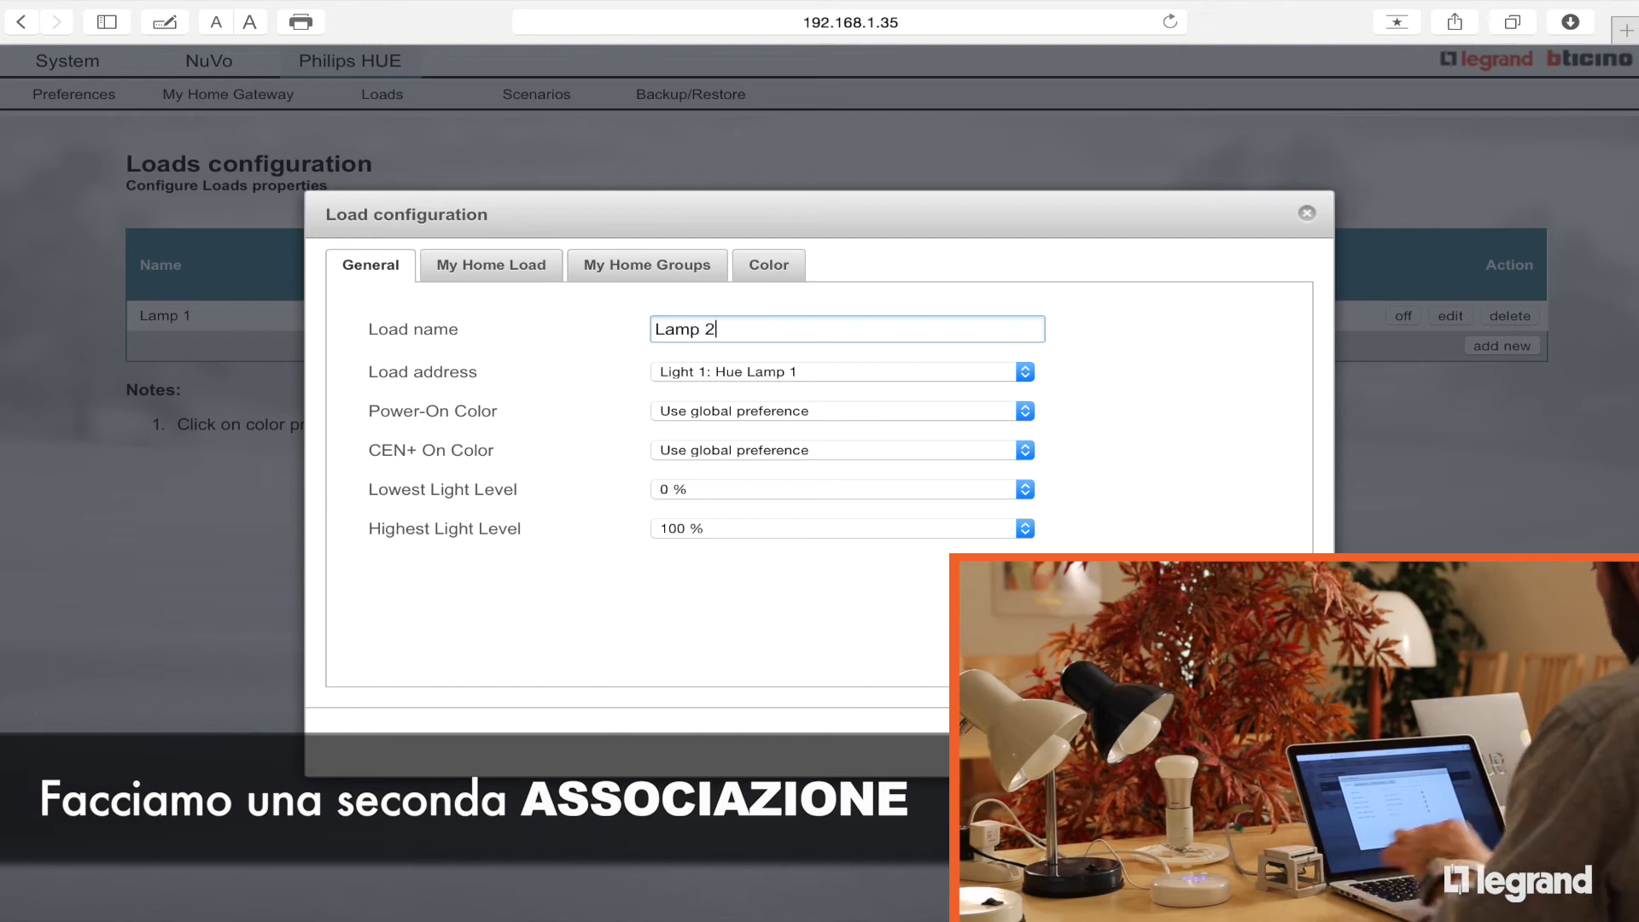
click(672, 373)
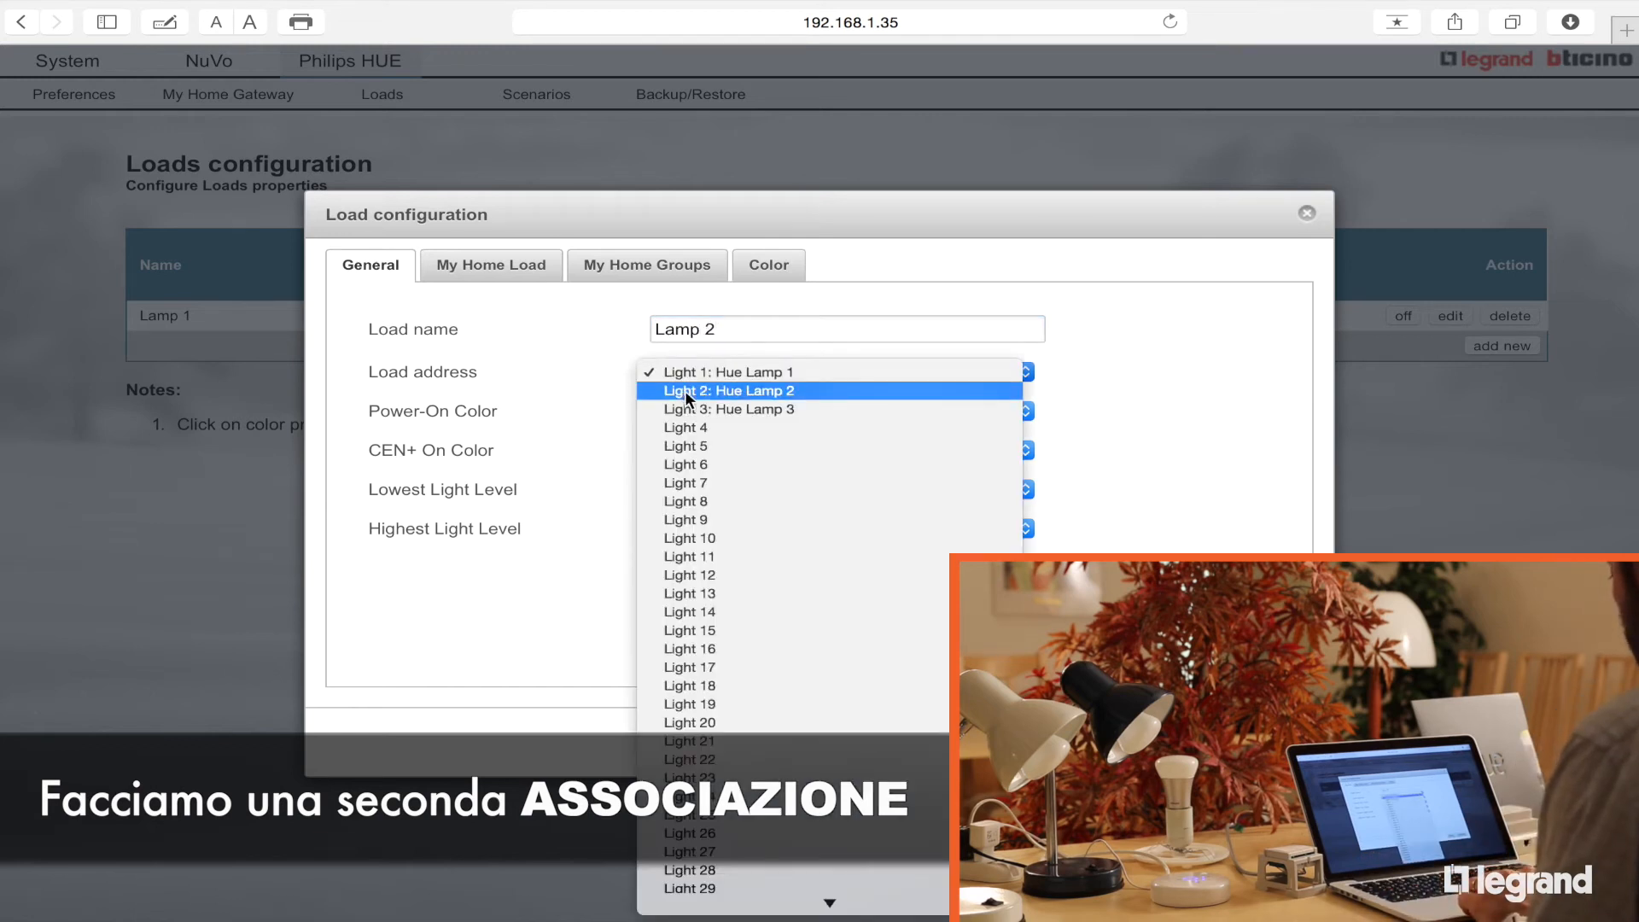
click(685, 391)
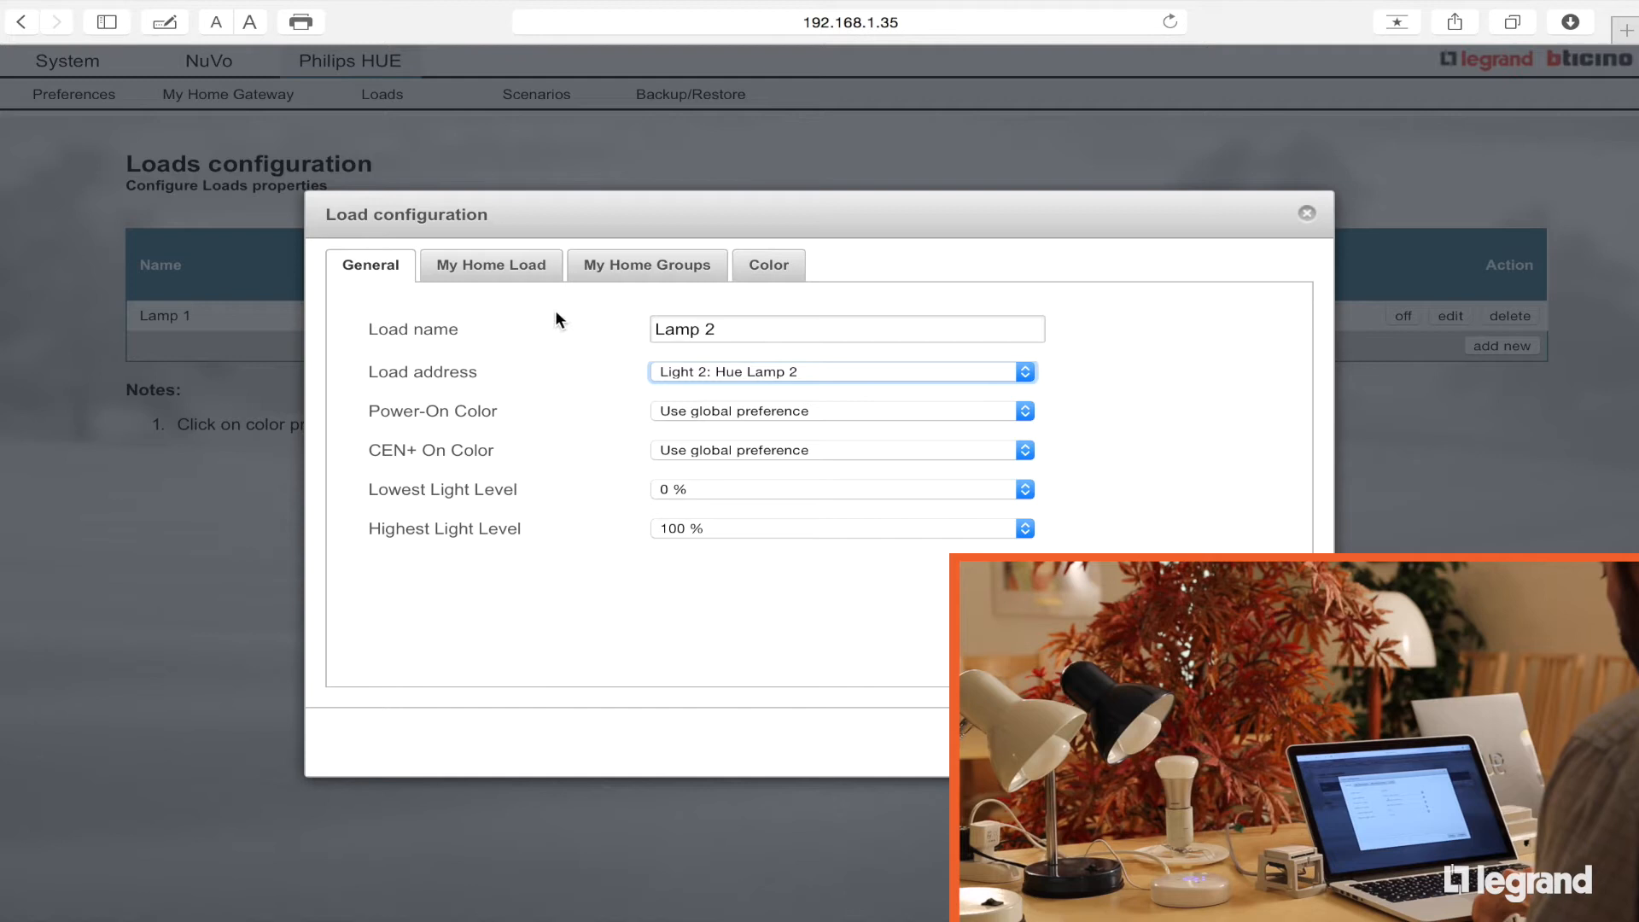
- Assign CEN+ address 2 to Lamp 2 by learning it, and set the A value of its My Home address to 1
click(512, 273)
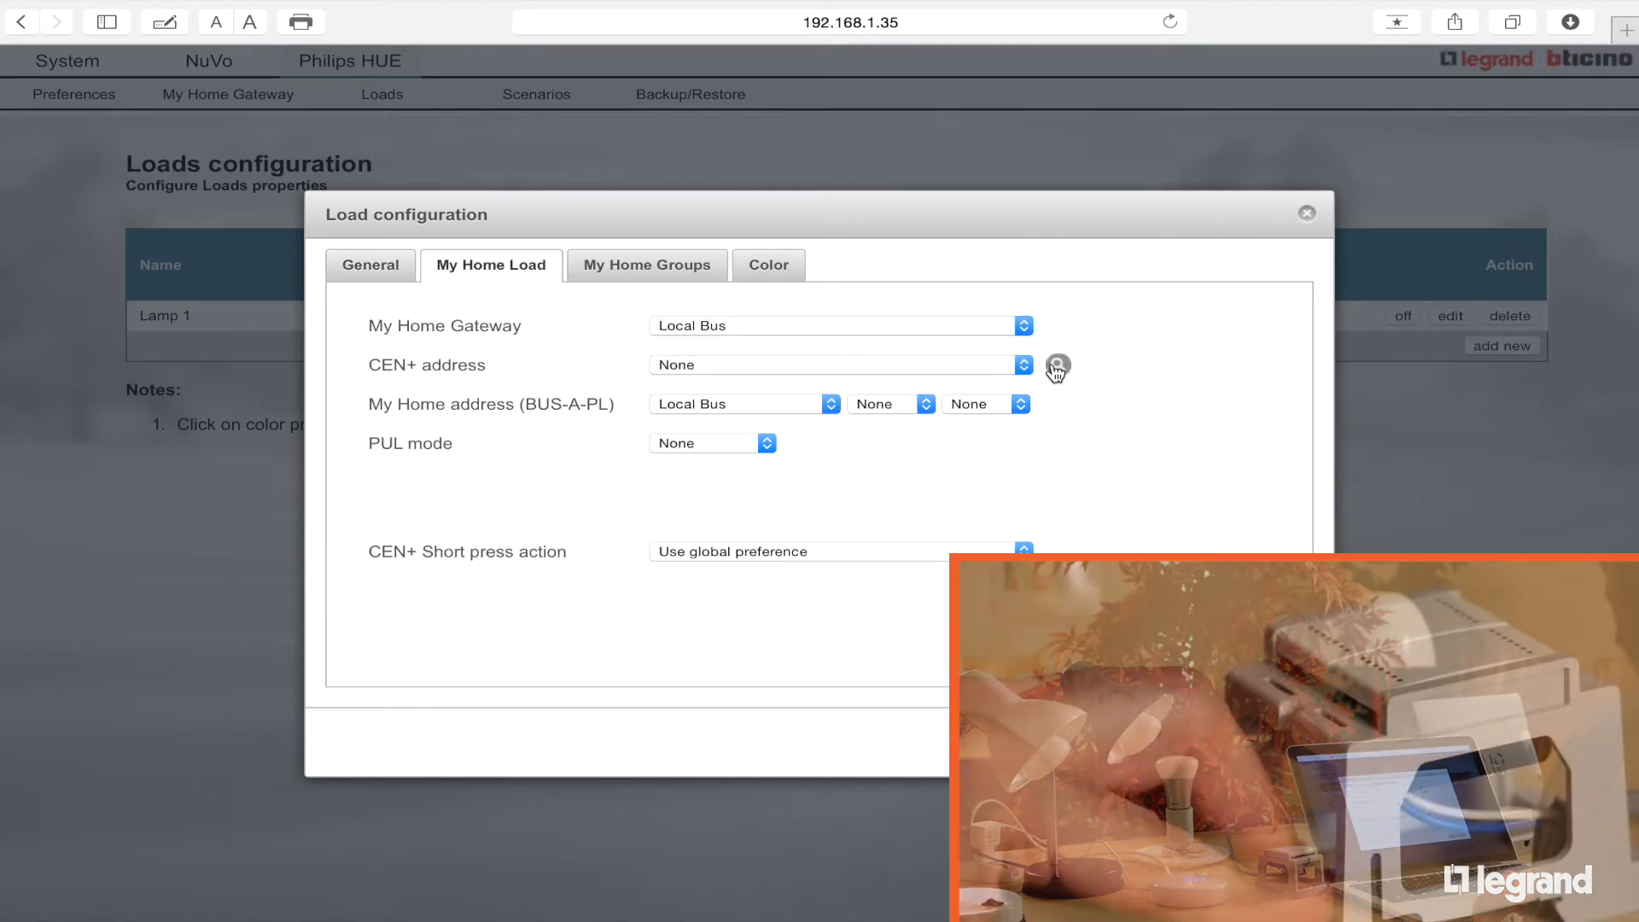
click(1057, 366)
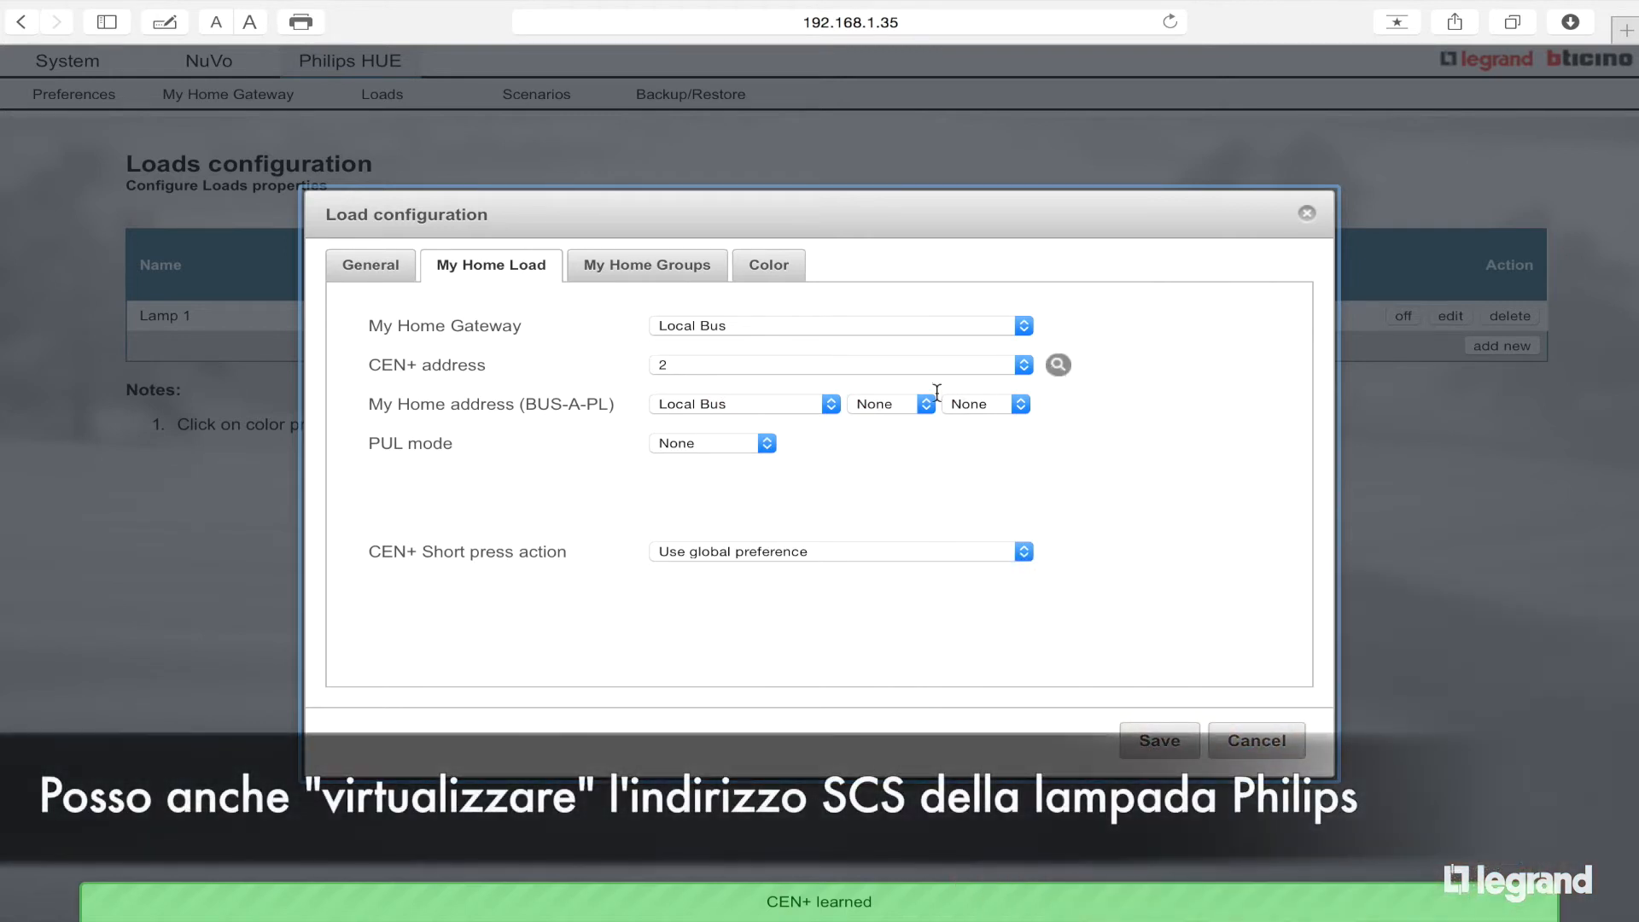
click(905, 406)
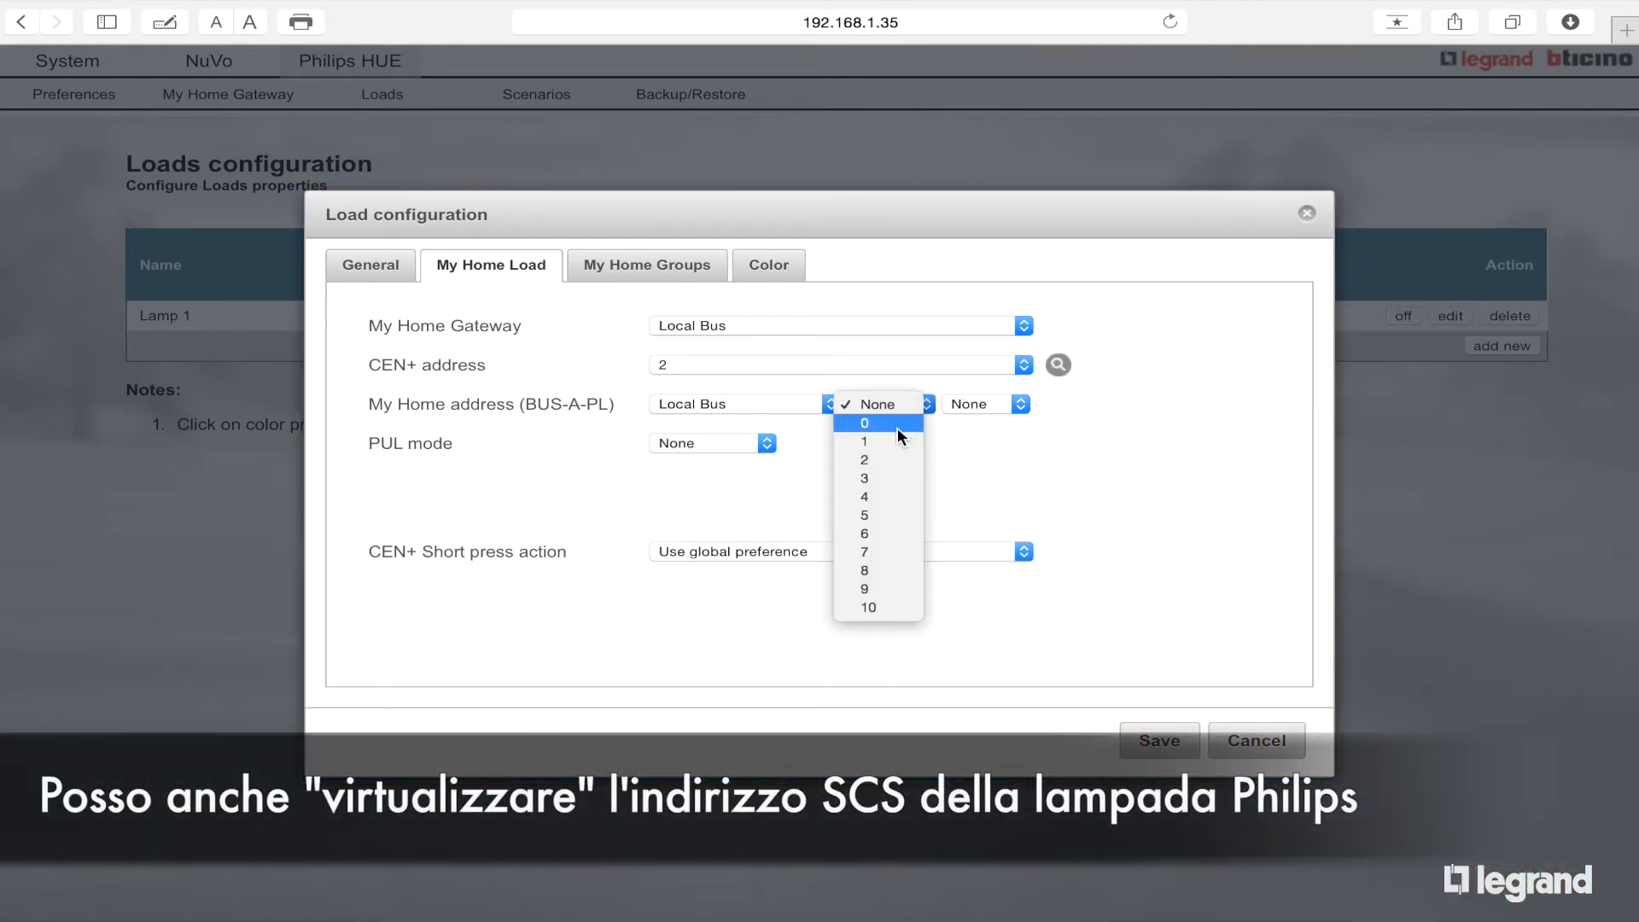
click(894, 435)
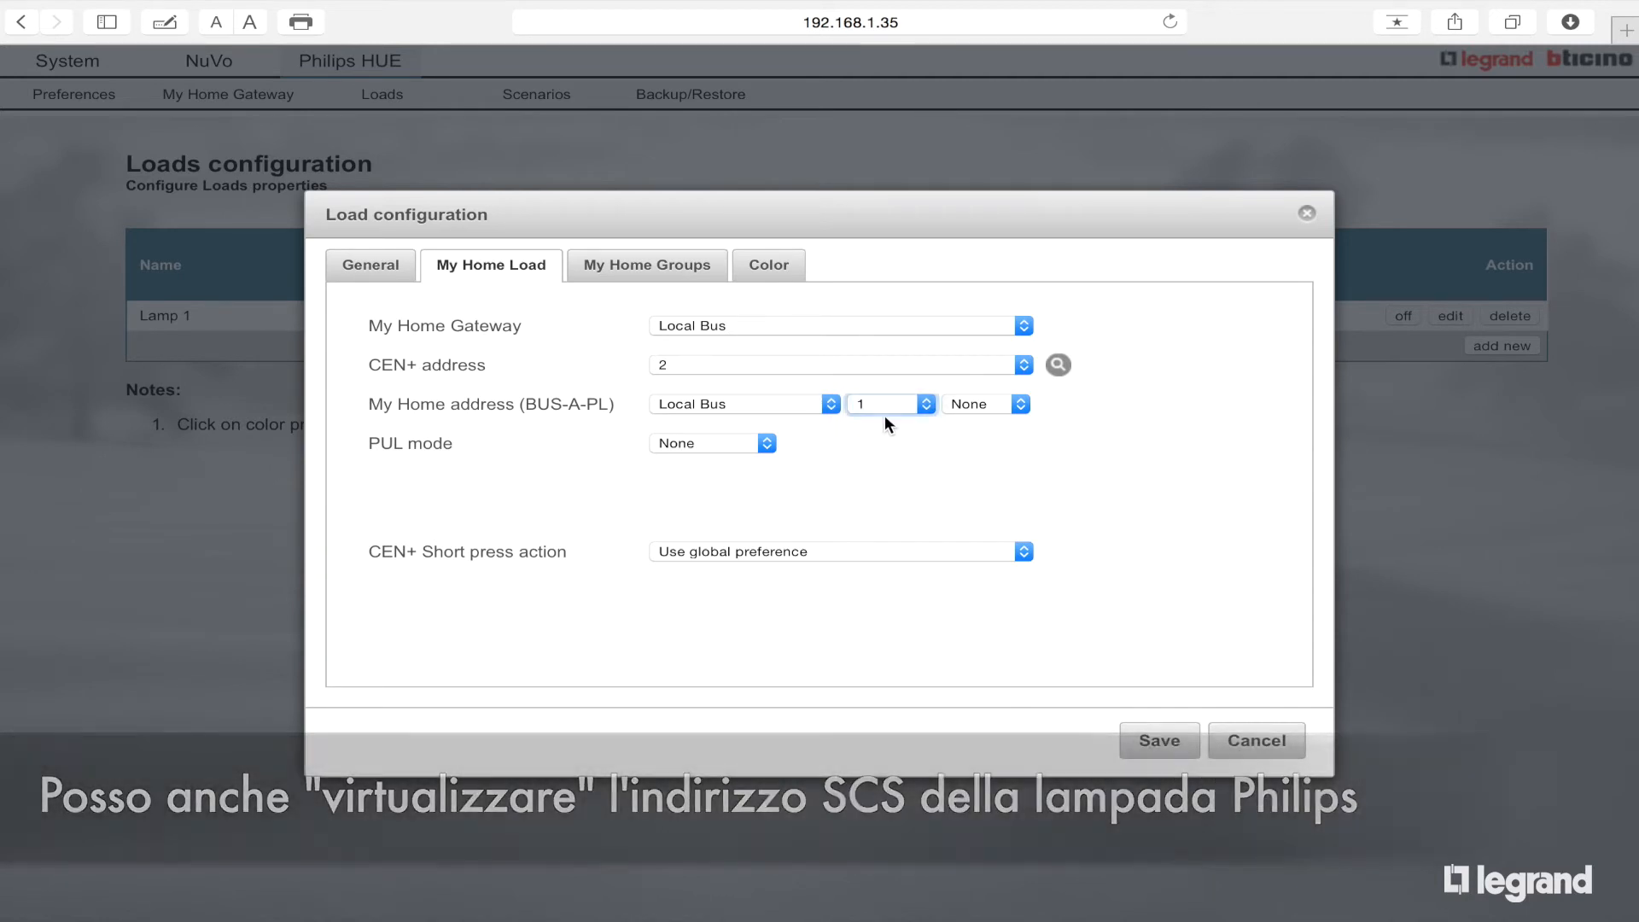
- Set Lamp 2's default CEN+ color to the blue 2d67c4
click(781, 267)
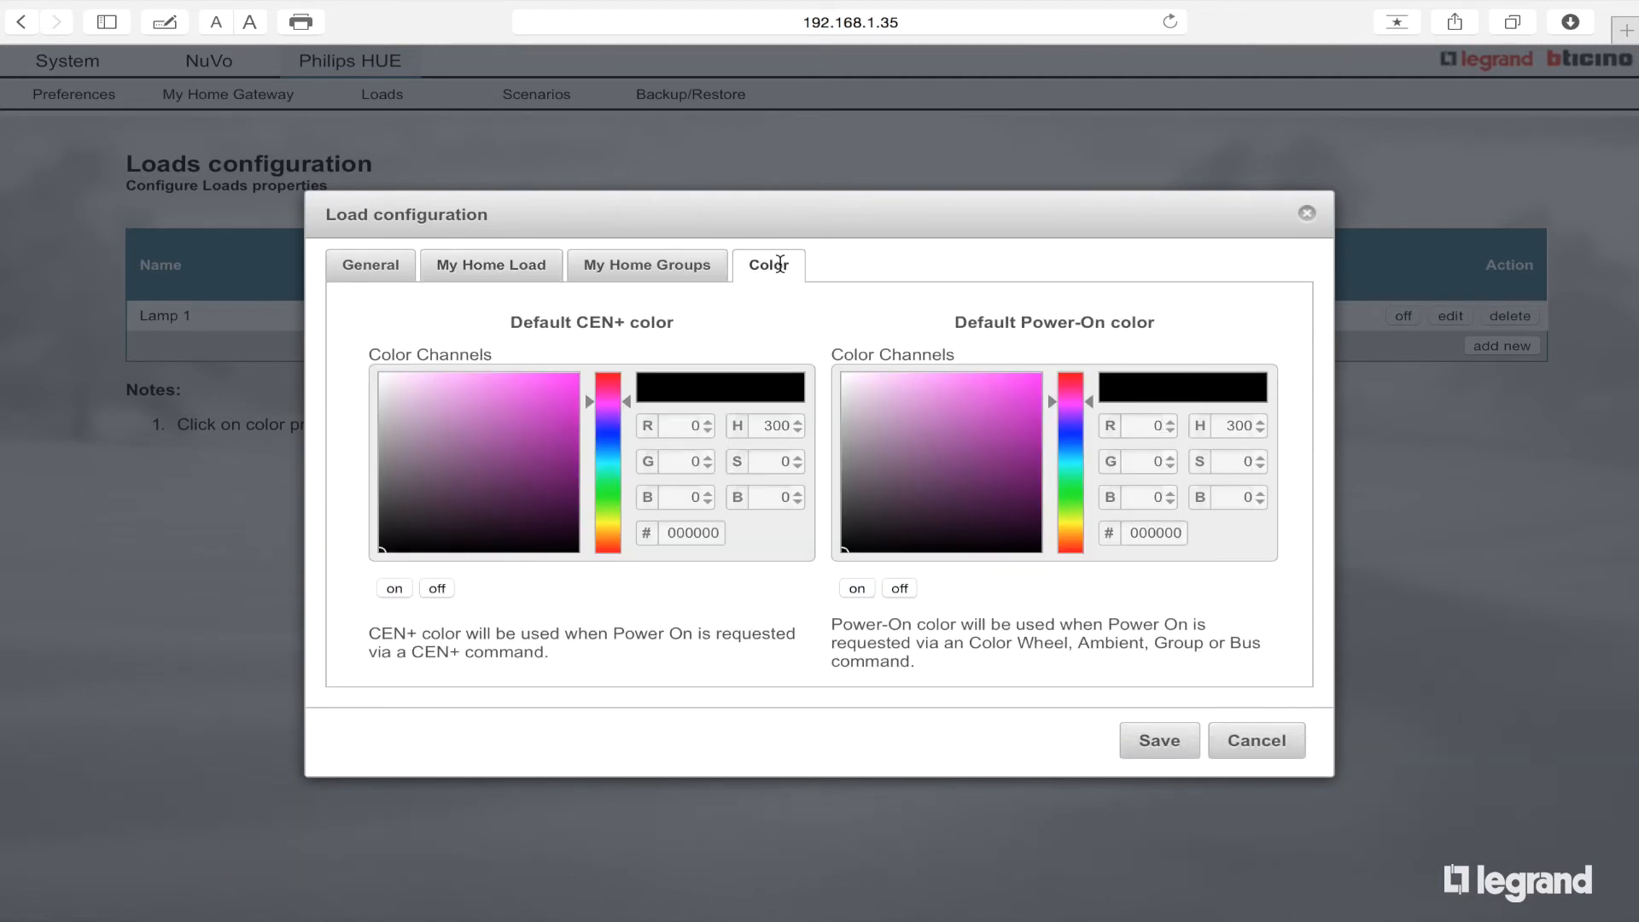
drag(589, 405, 589, 444)
click(534, 416)
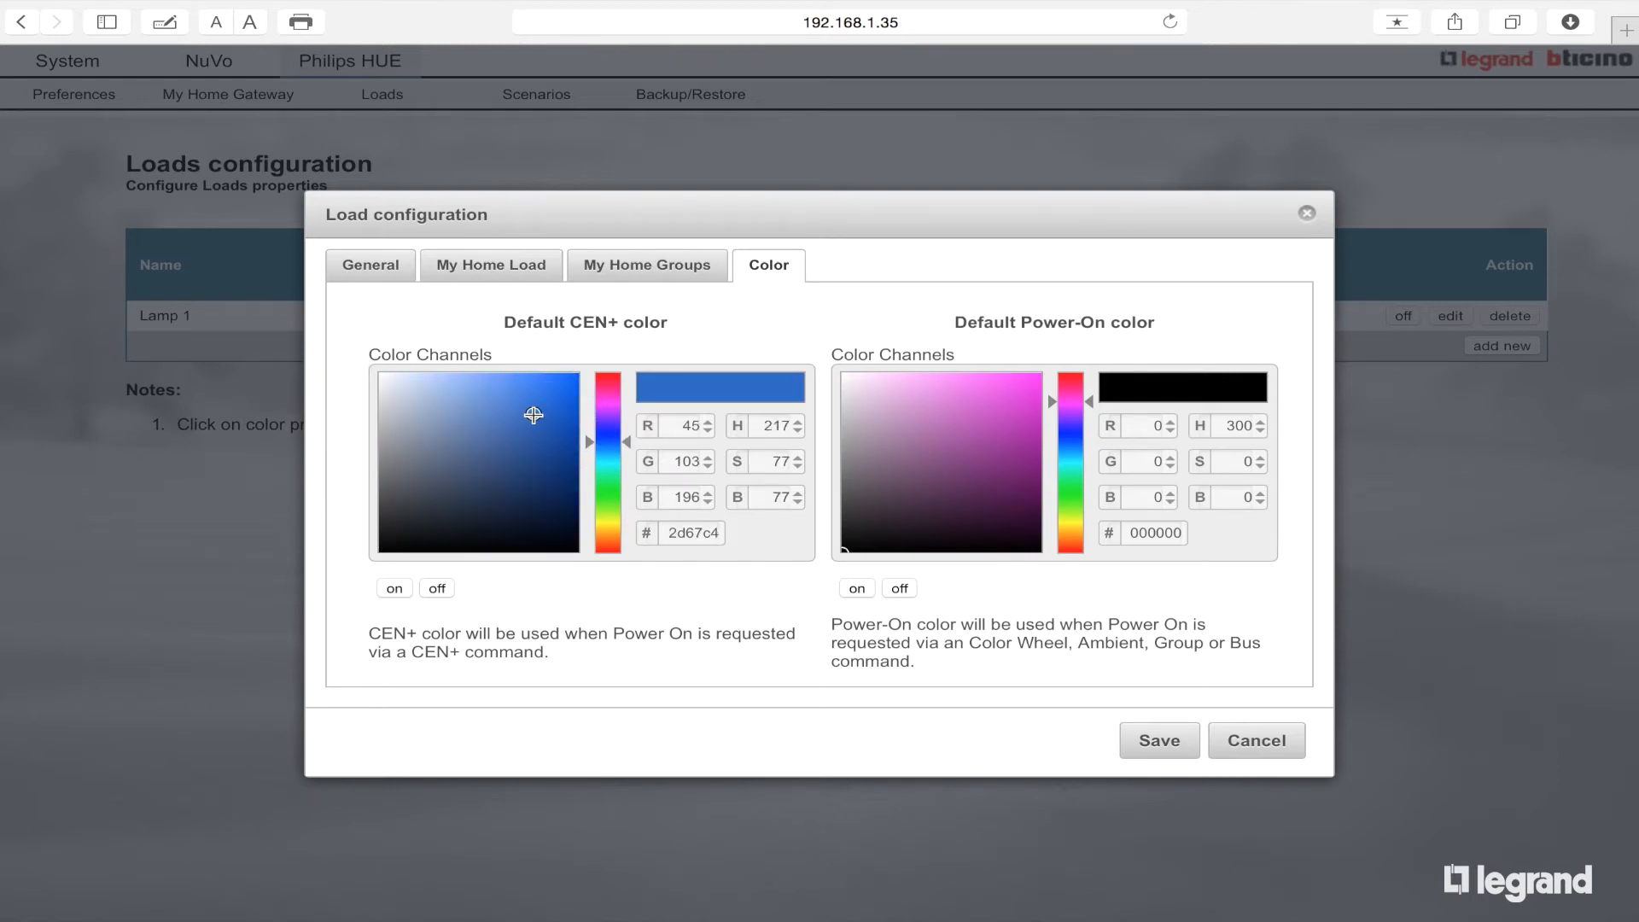
- Test the blue default CEN+ color on Lamp 2, then change it to the red c42d5b and test it on the lamp
click(402, 586)
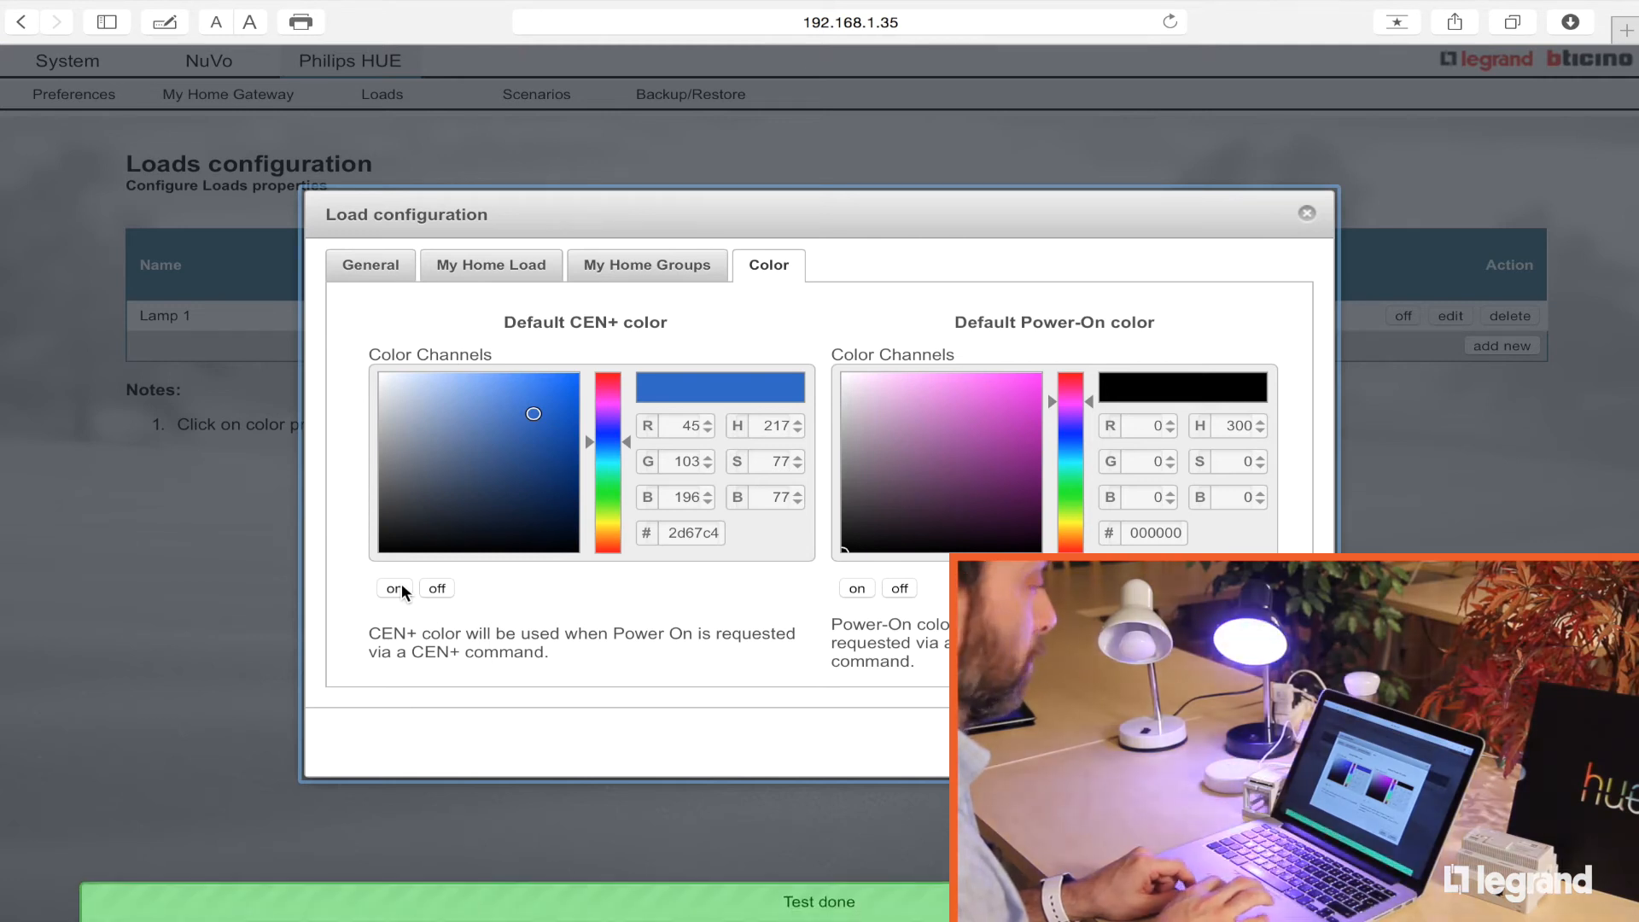
mouse_move(623, 441)
mouse_down()
mouse_move(624, 492)
mouse_move(613, 384)
mouse_up()
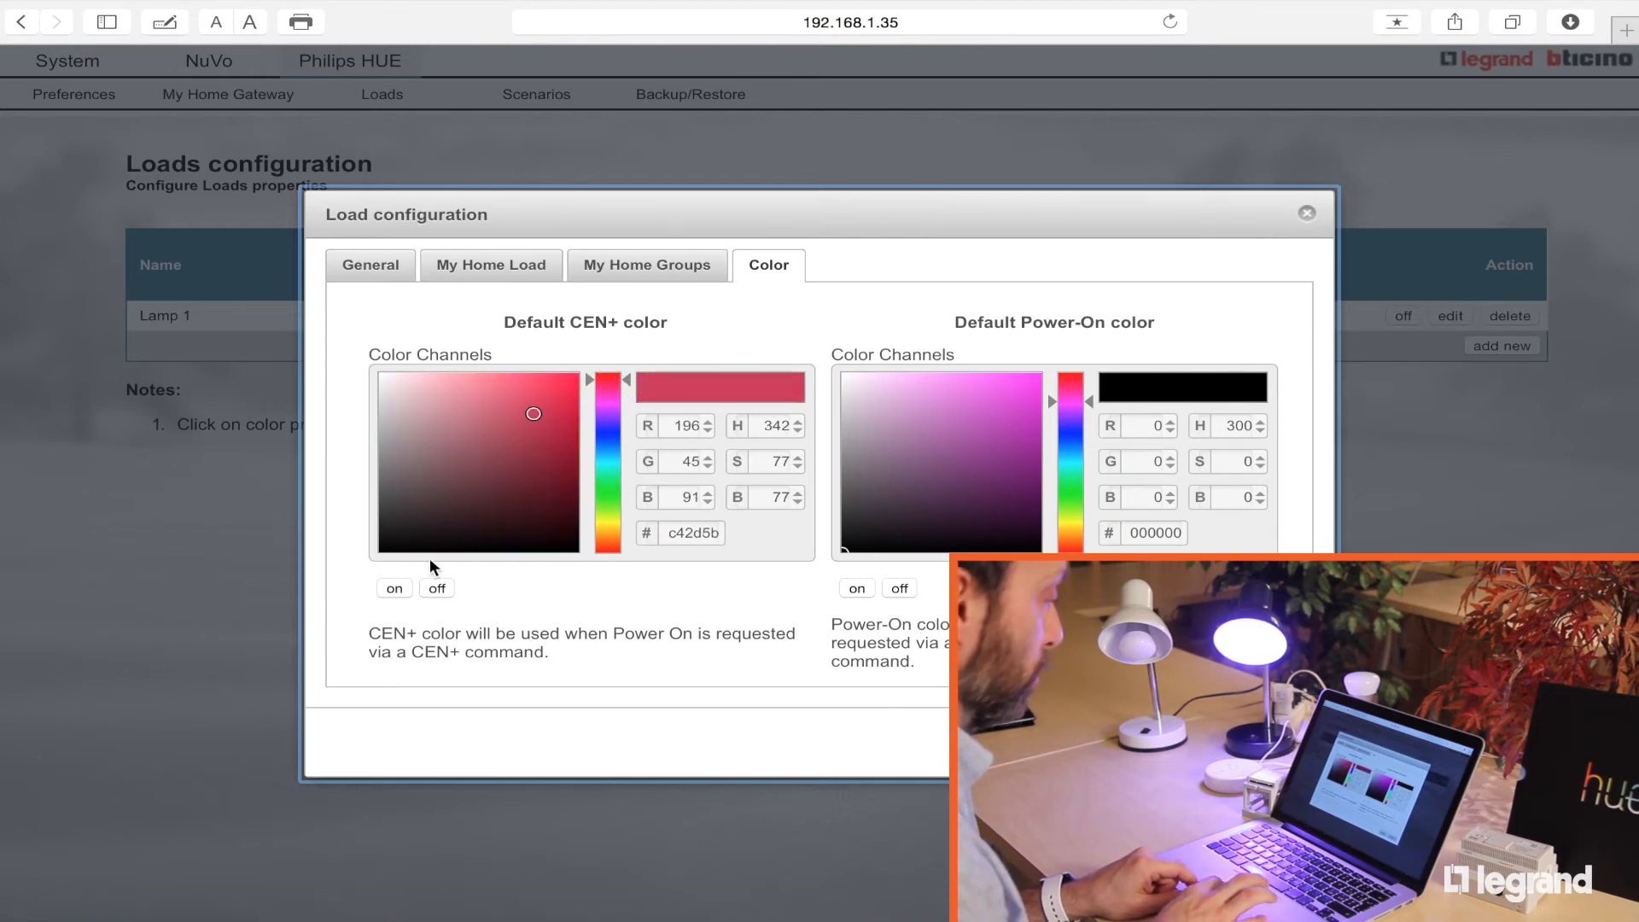
click(395, 588)
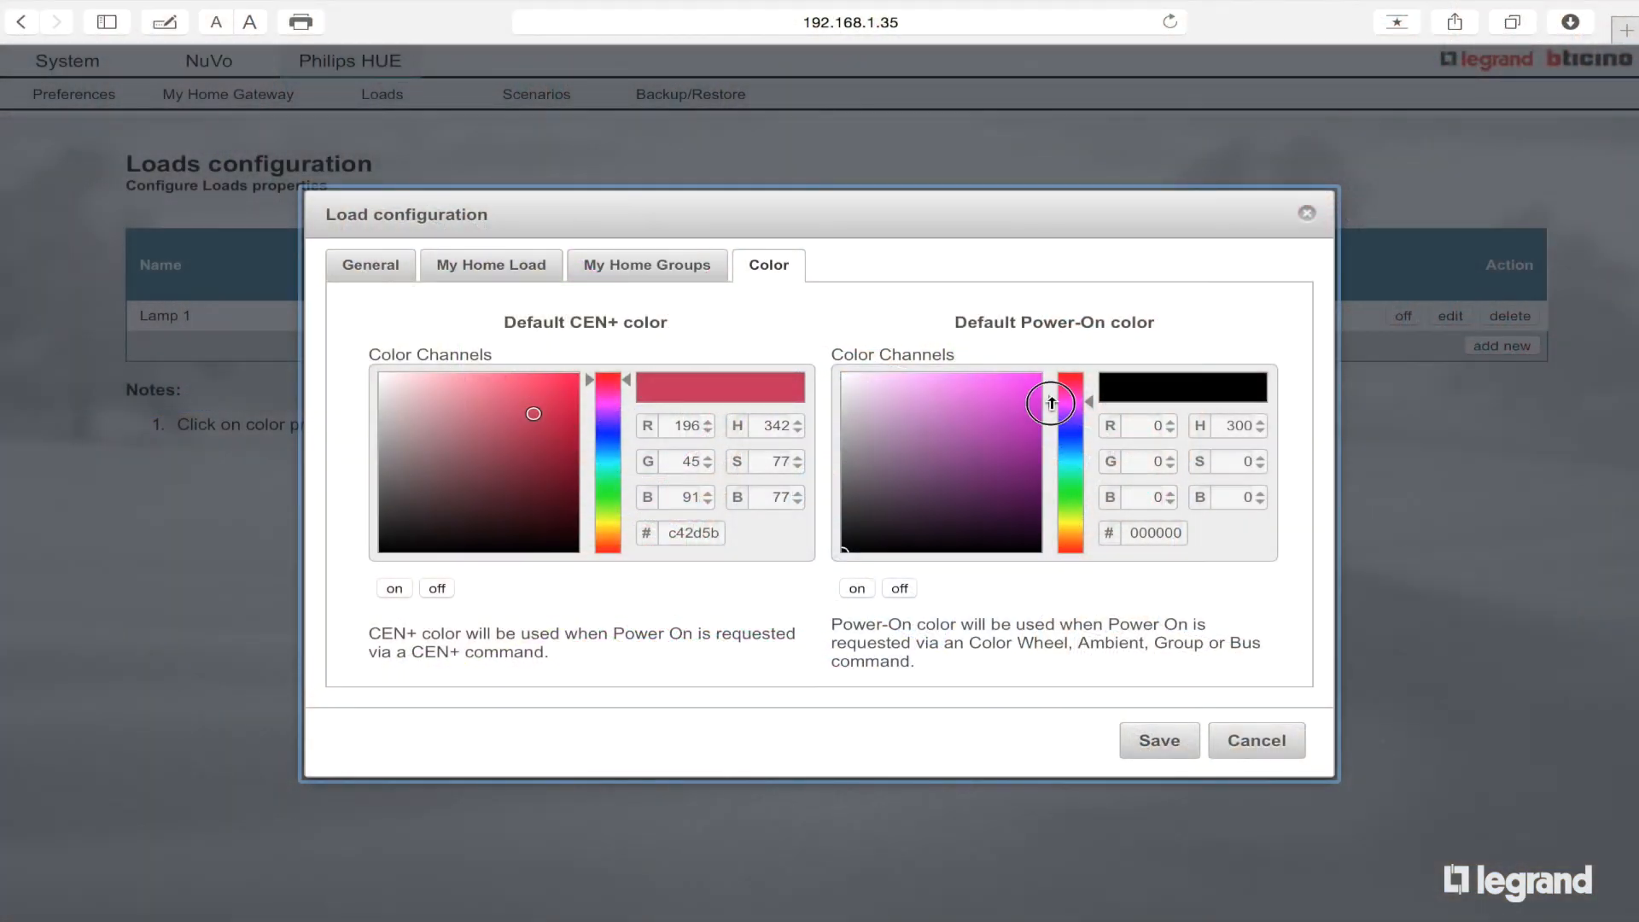
- Set Lamp 2's default Power-On color to the blue 1270db and save the load
drag(1052, 403, 1052, 444)
click(1025, 398)
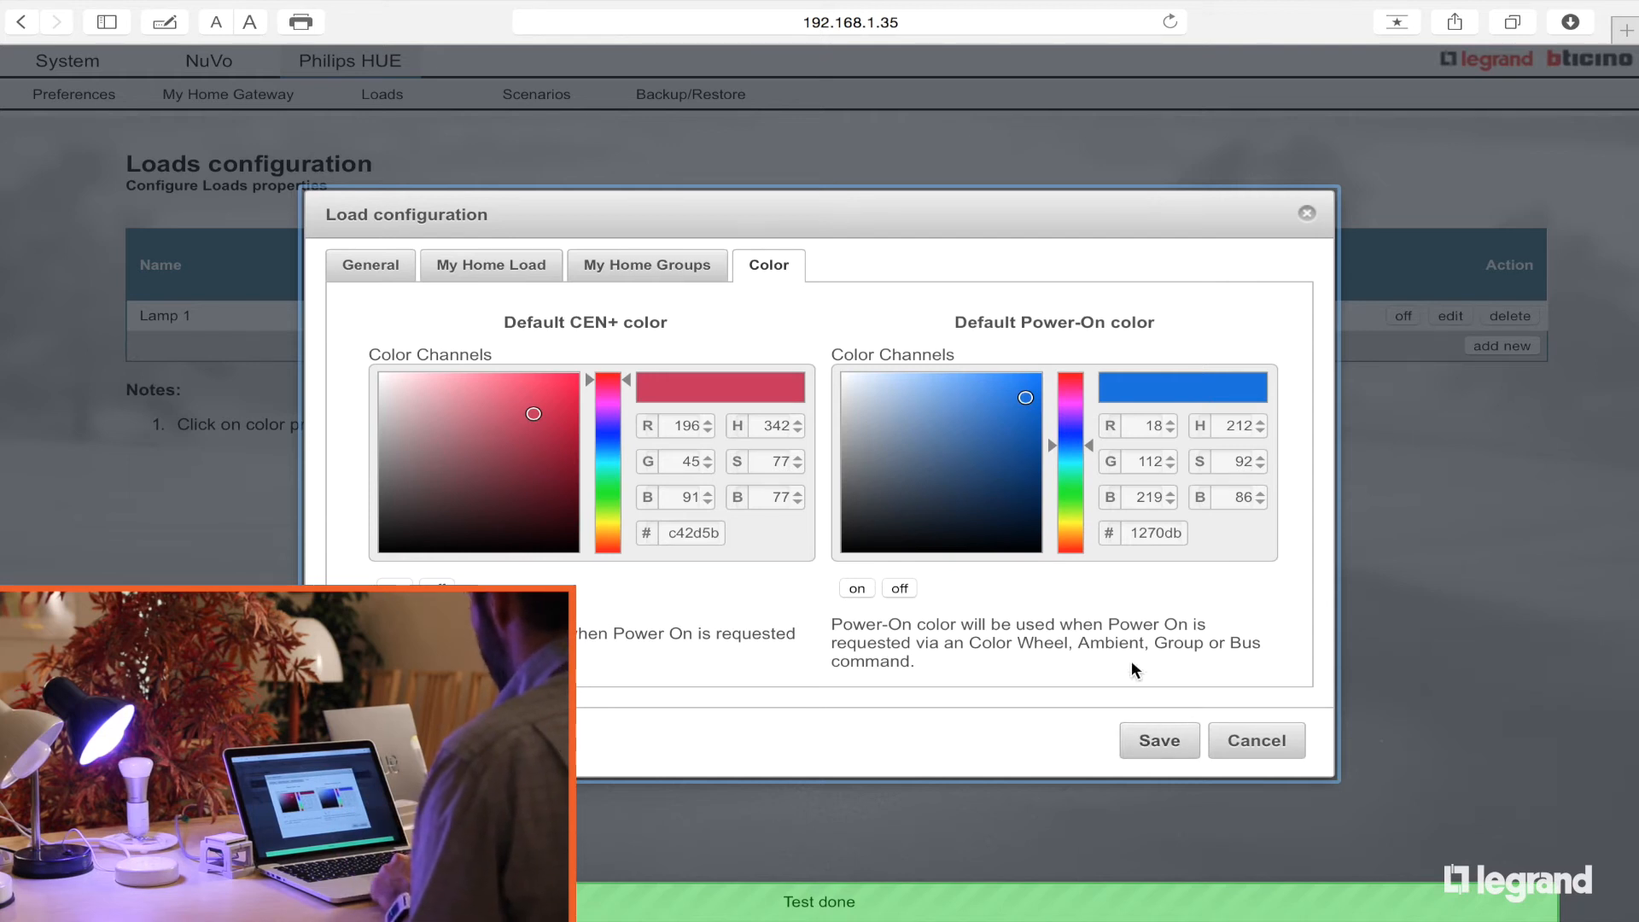
click(1178, 749)
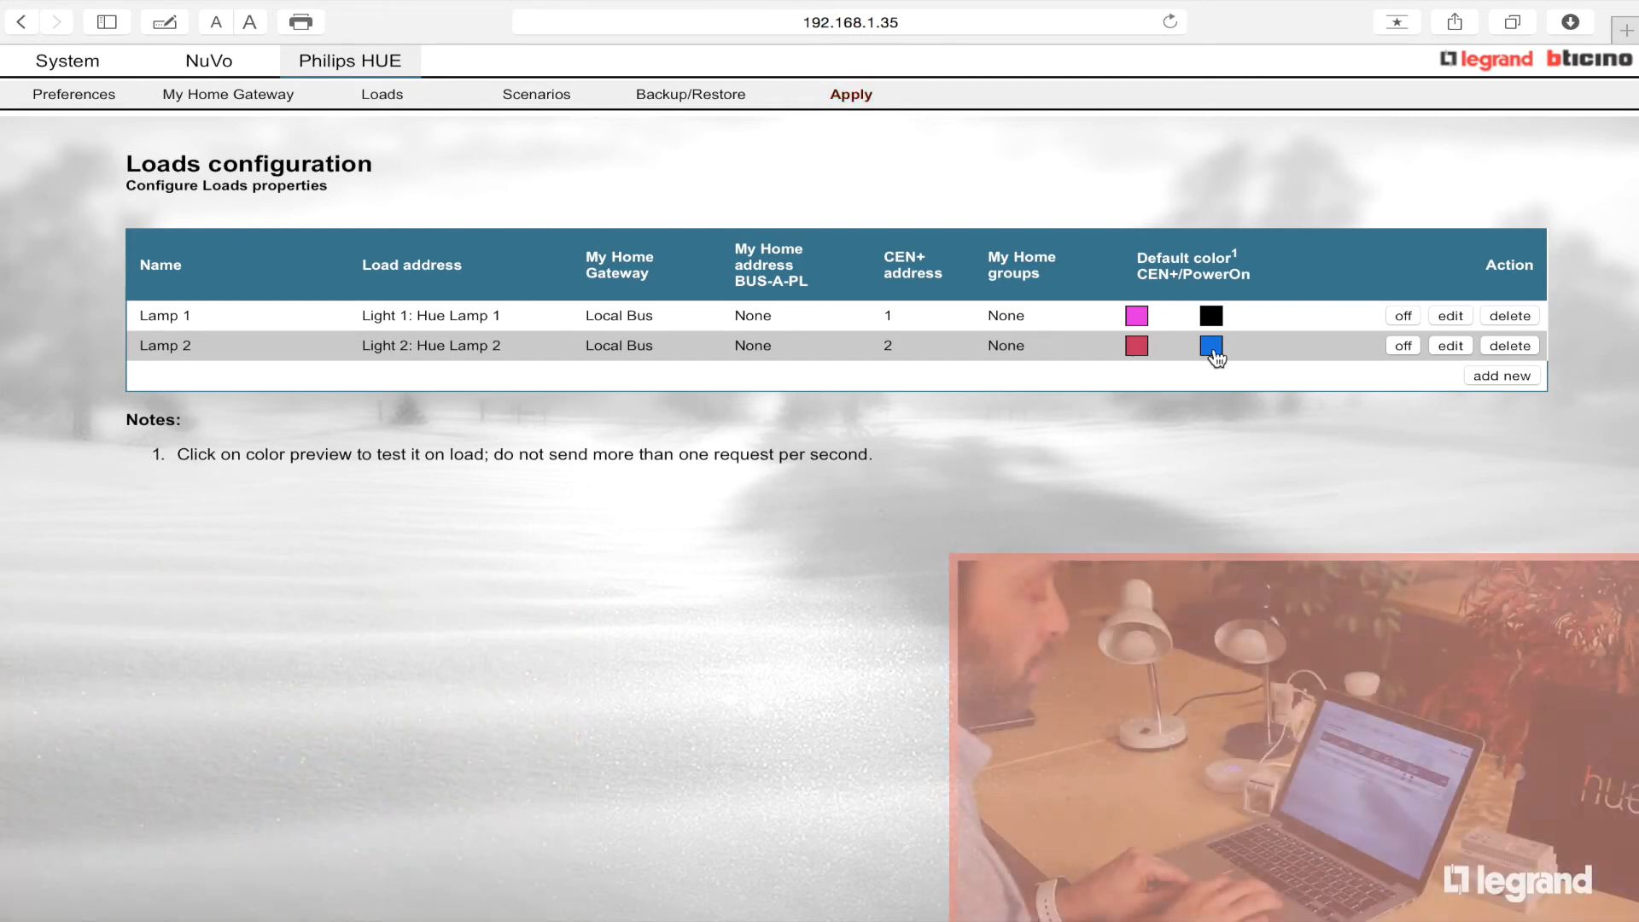
- Test Lamp 2's Power-On color from the loads list, switching the lamp off again, and apply the load configuration
click(1211, 346)
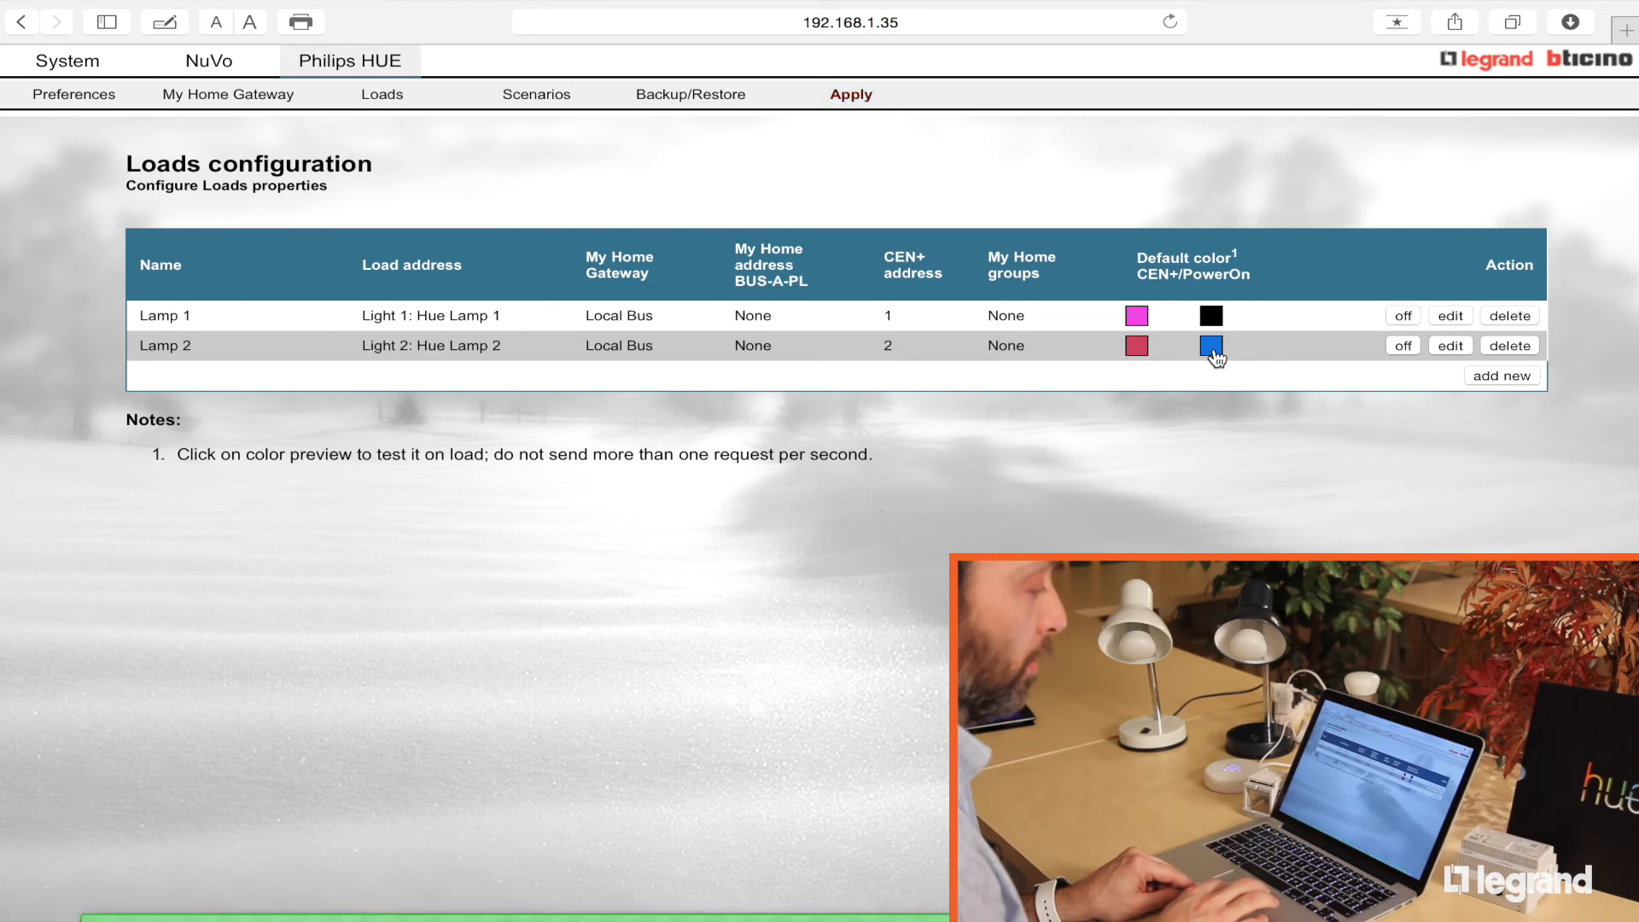
click(1405, 344)
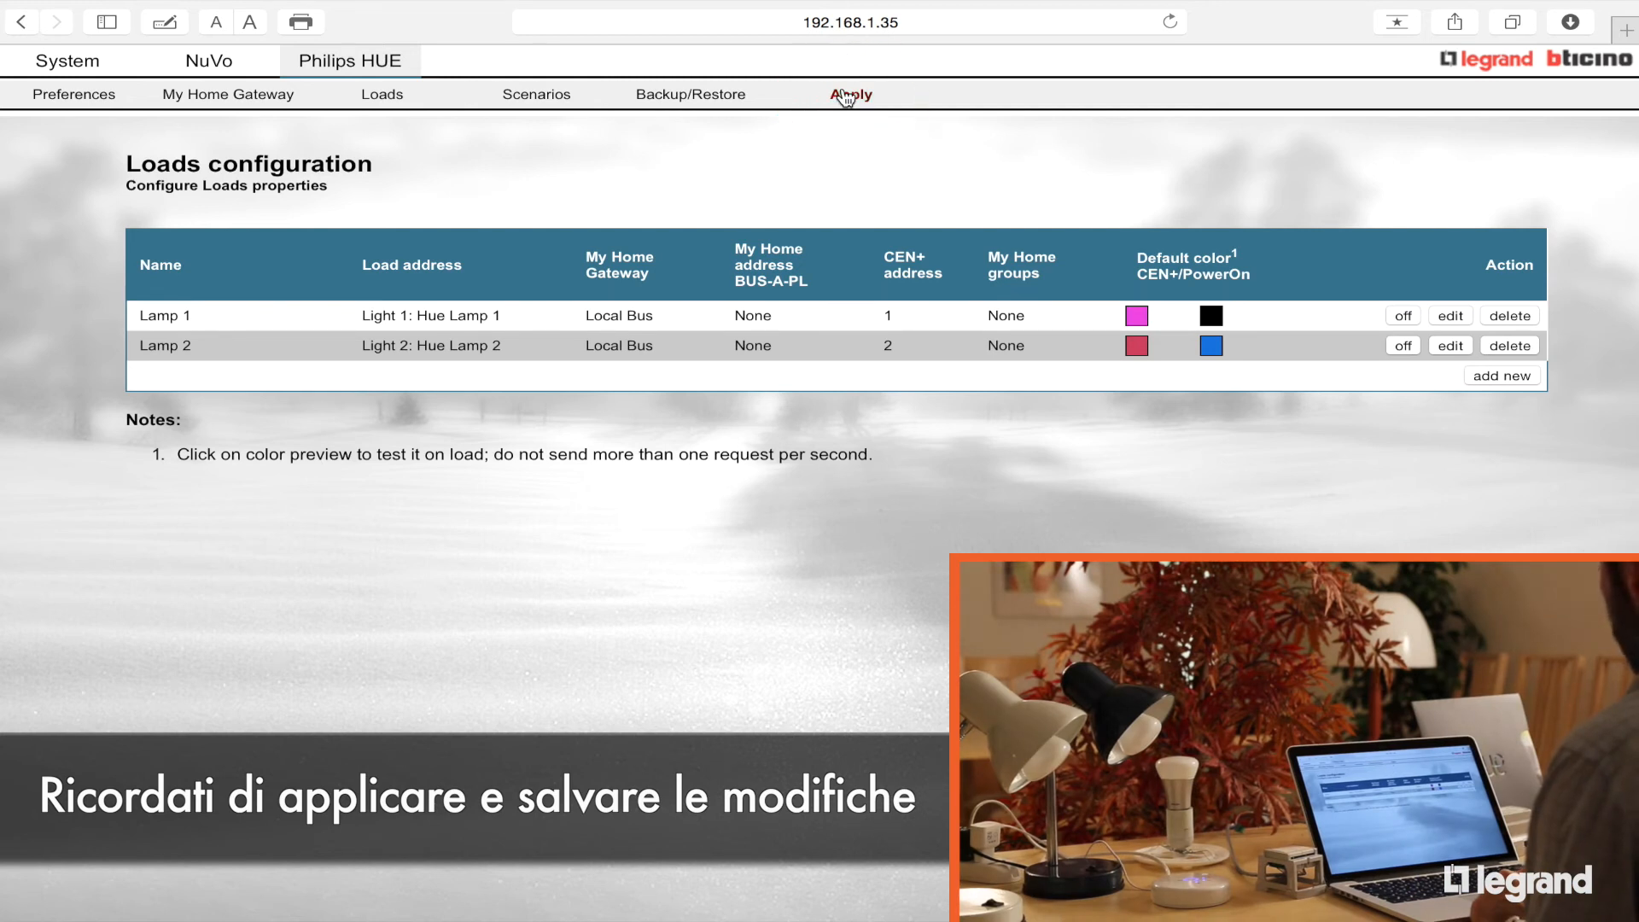
click(845, 96)
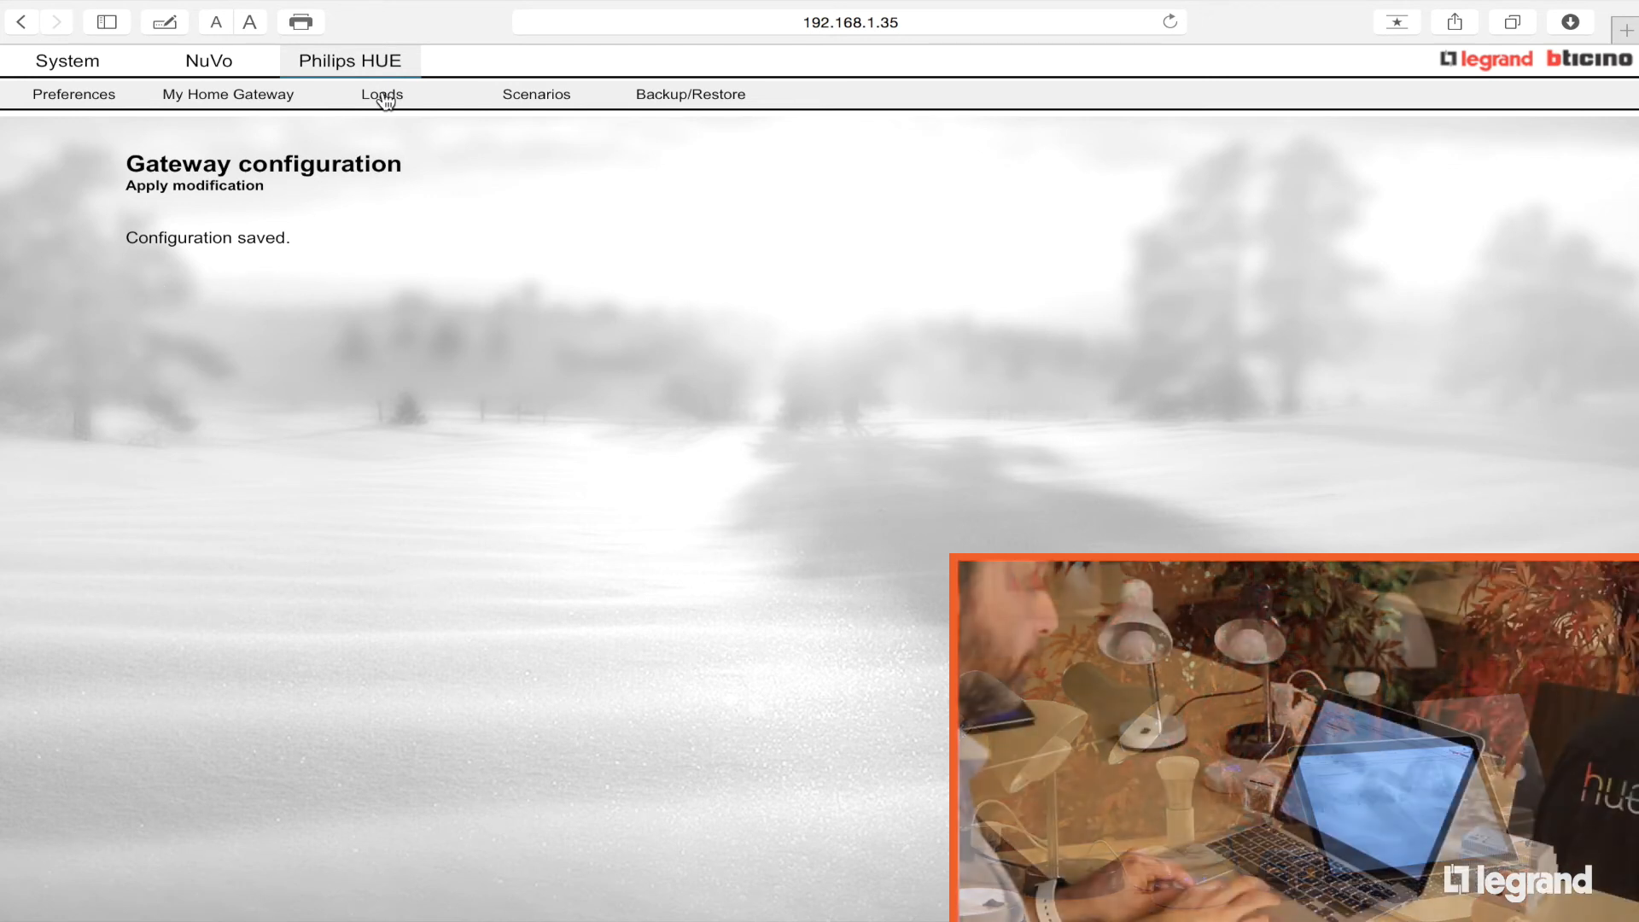
- Review the Power-On Color options in the driver's system preferences and keep Last color selected
click(395, 99)
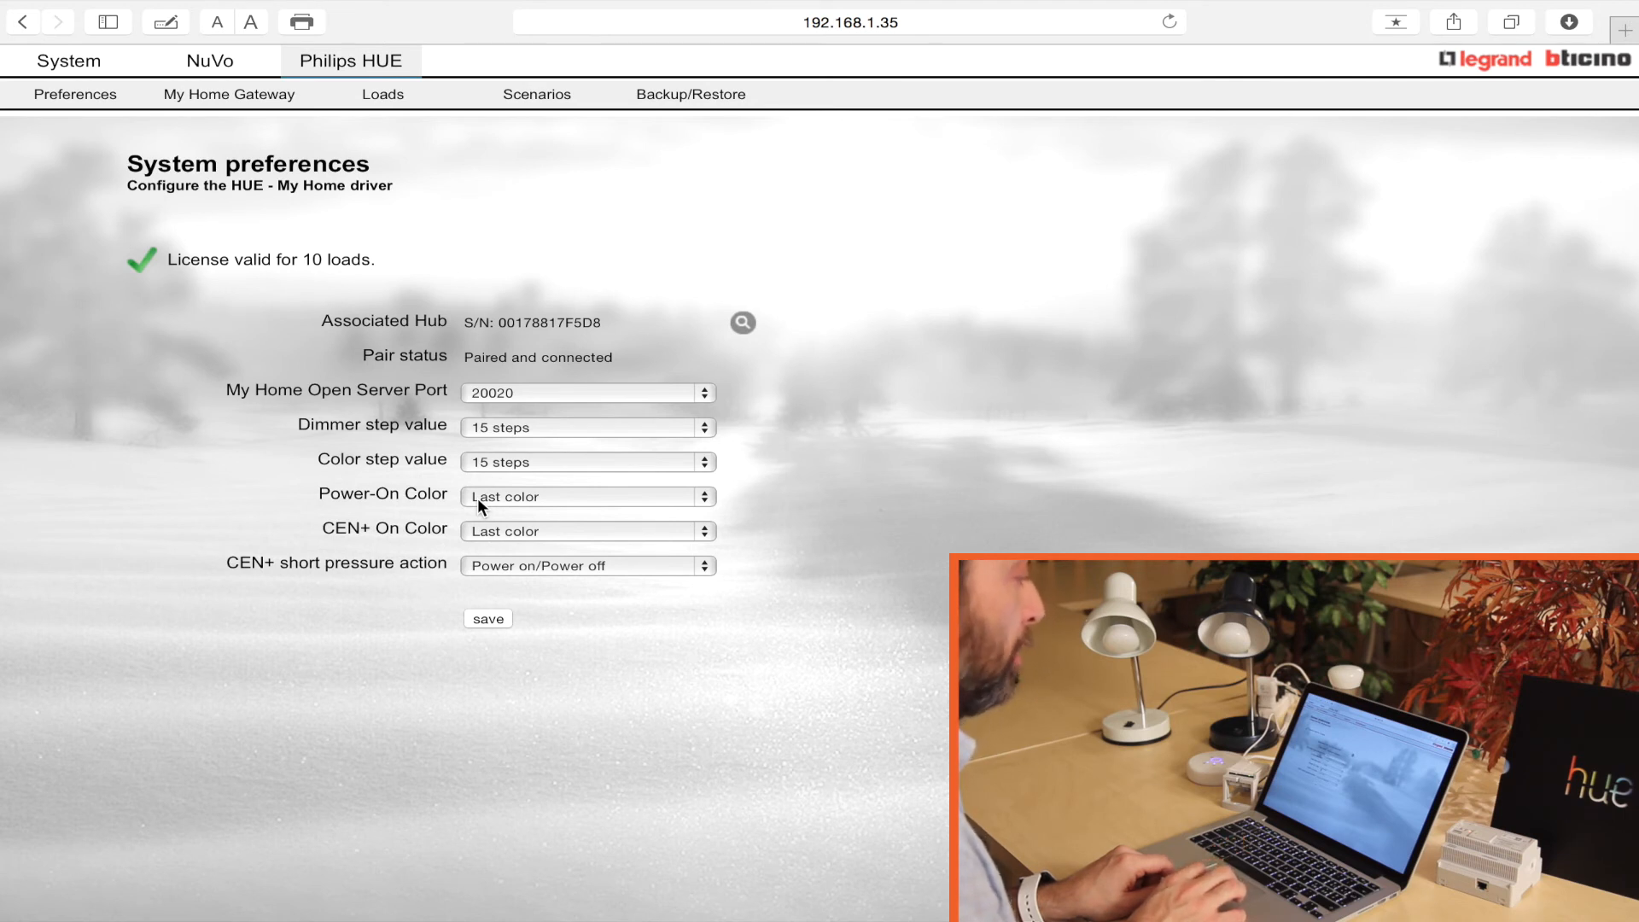
click(478, 499)
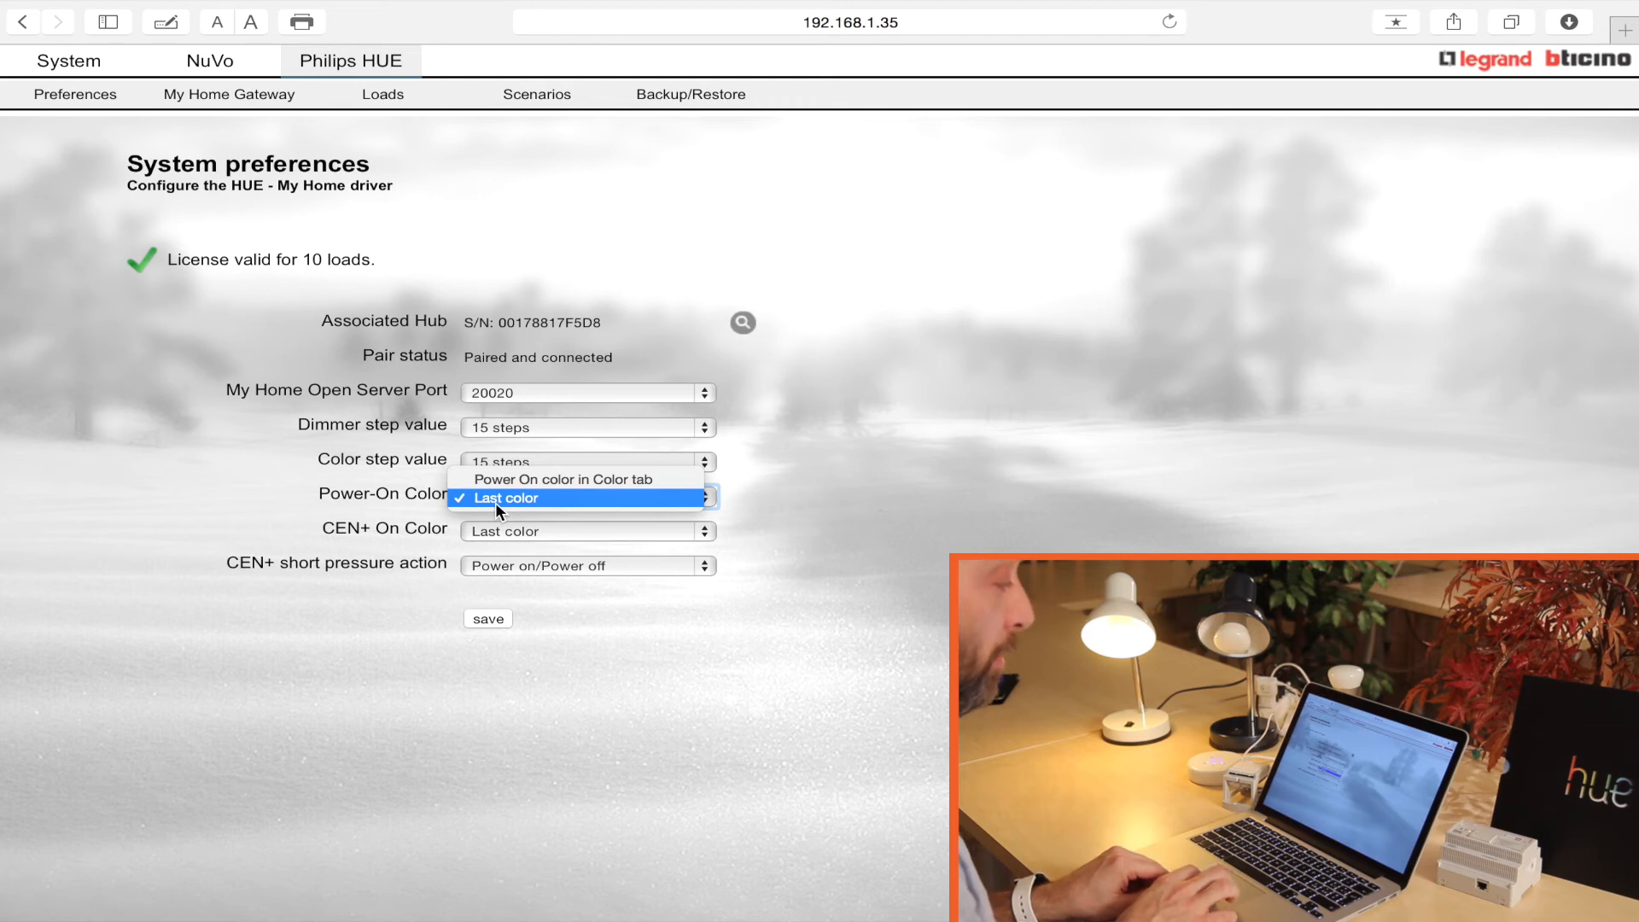
click(495, 502)
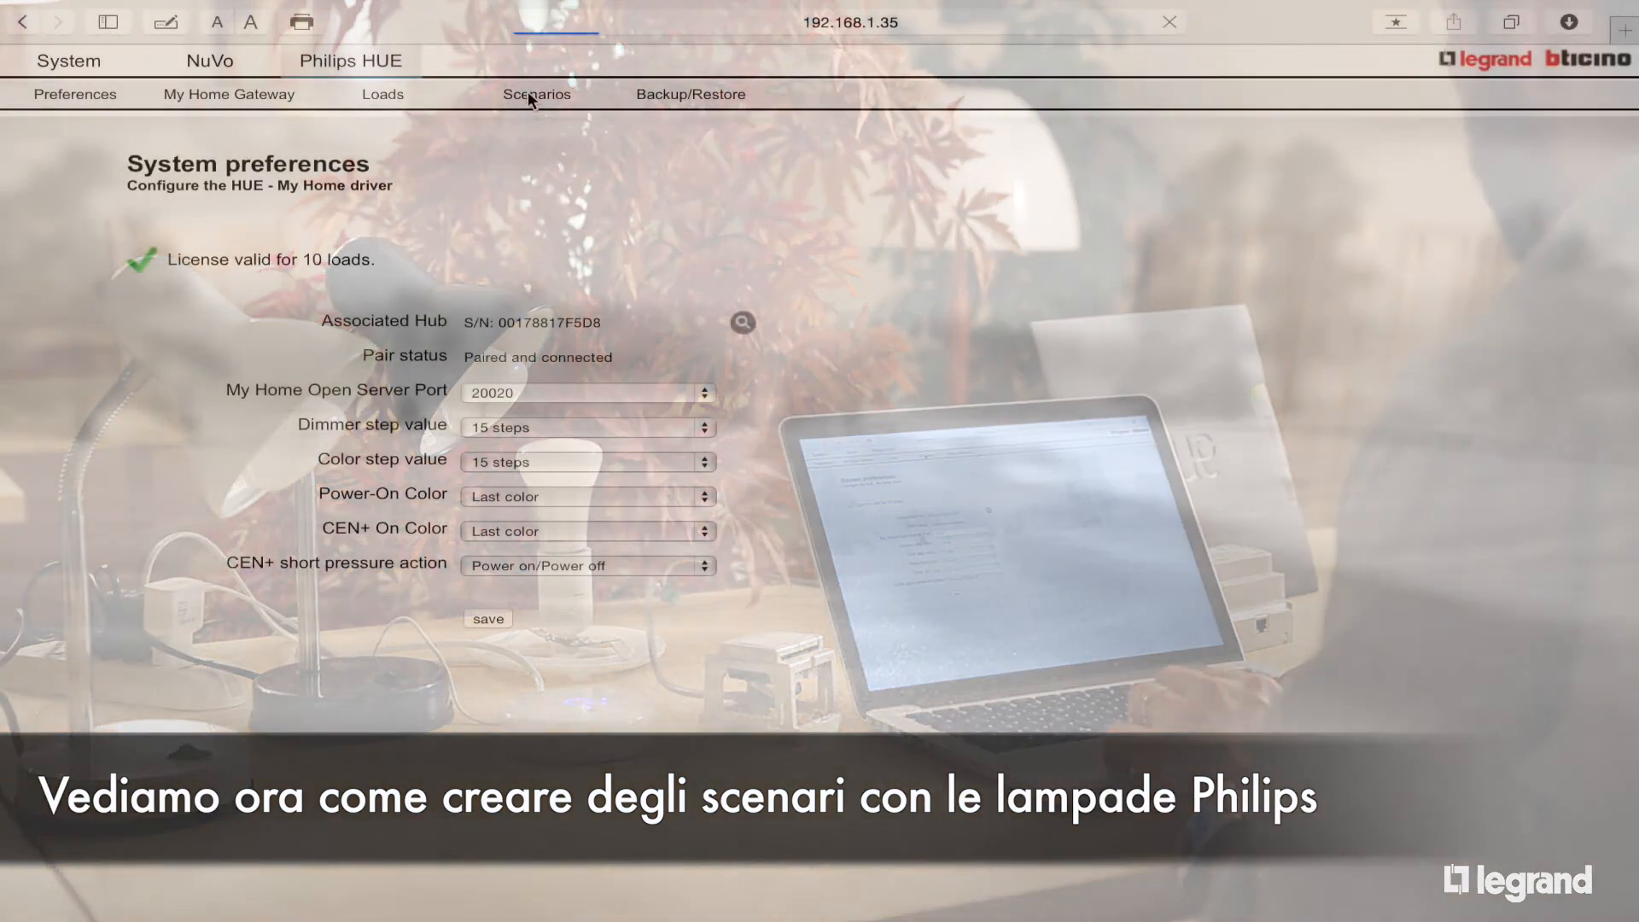
- Create a scenario named Scene 1 on the Local Bus with CEN+ address 3, button 1 and a 1.0-second delay
click(528, 91)
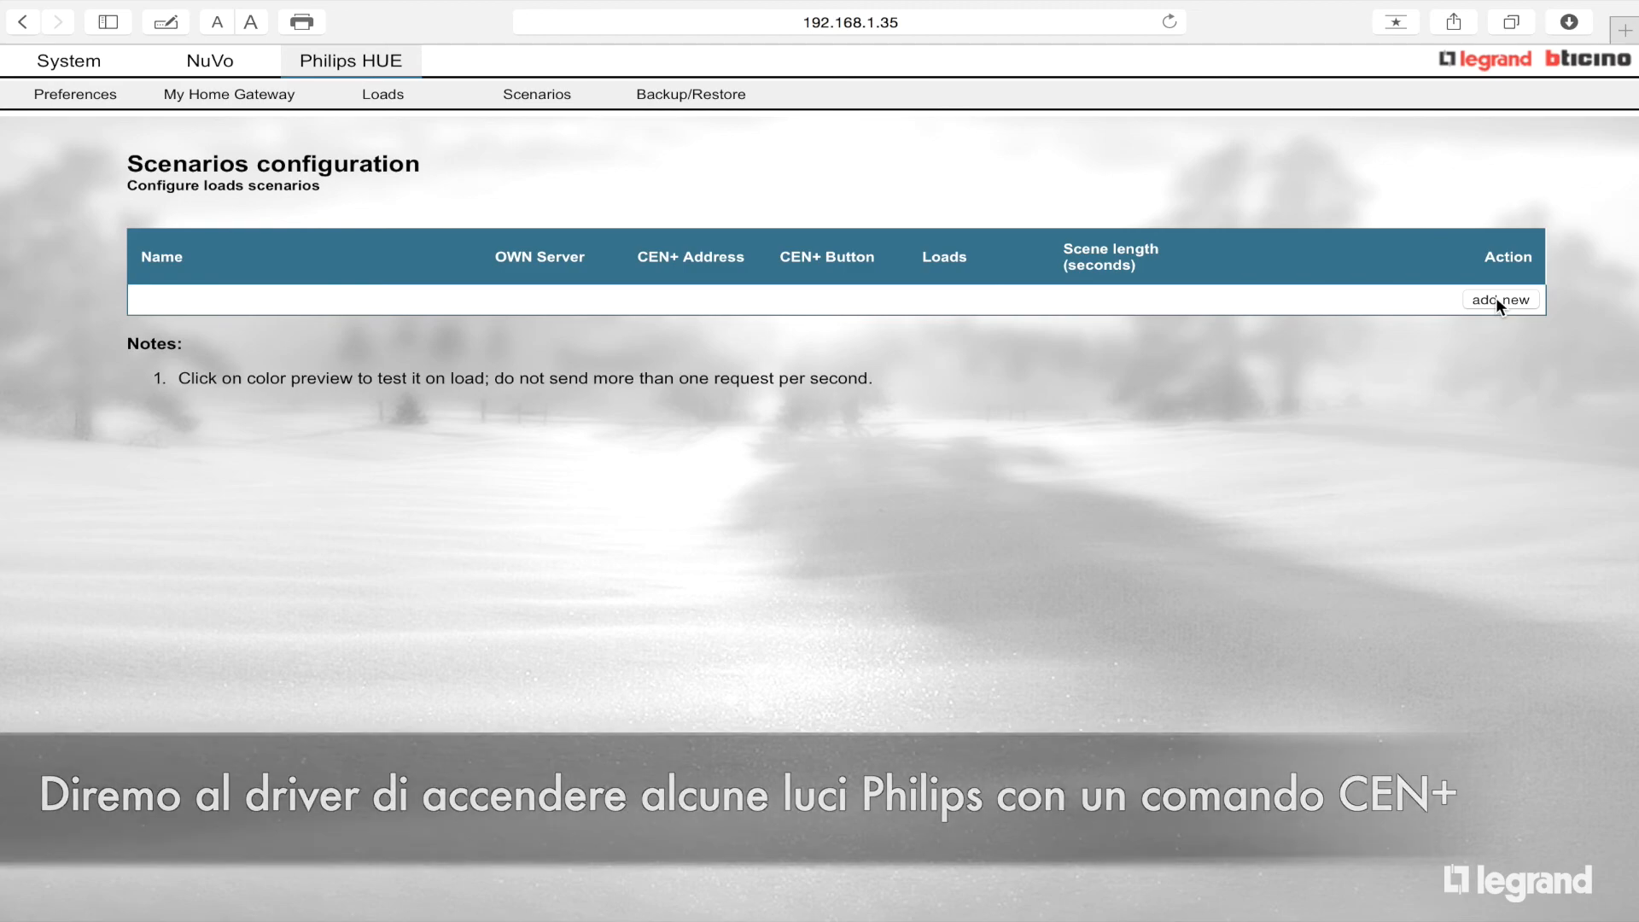
click(1496, 301)
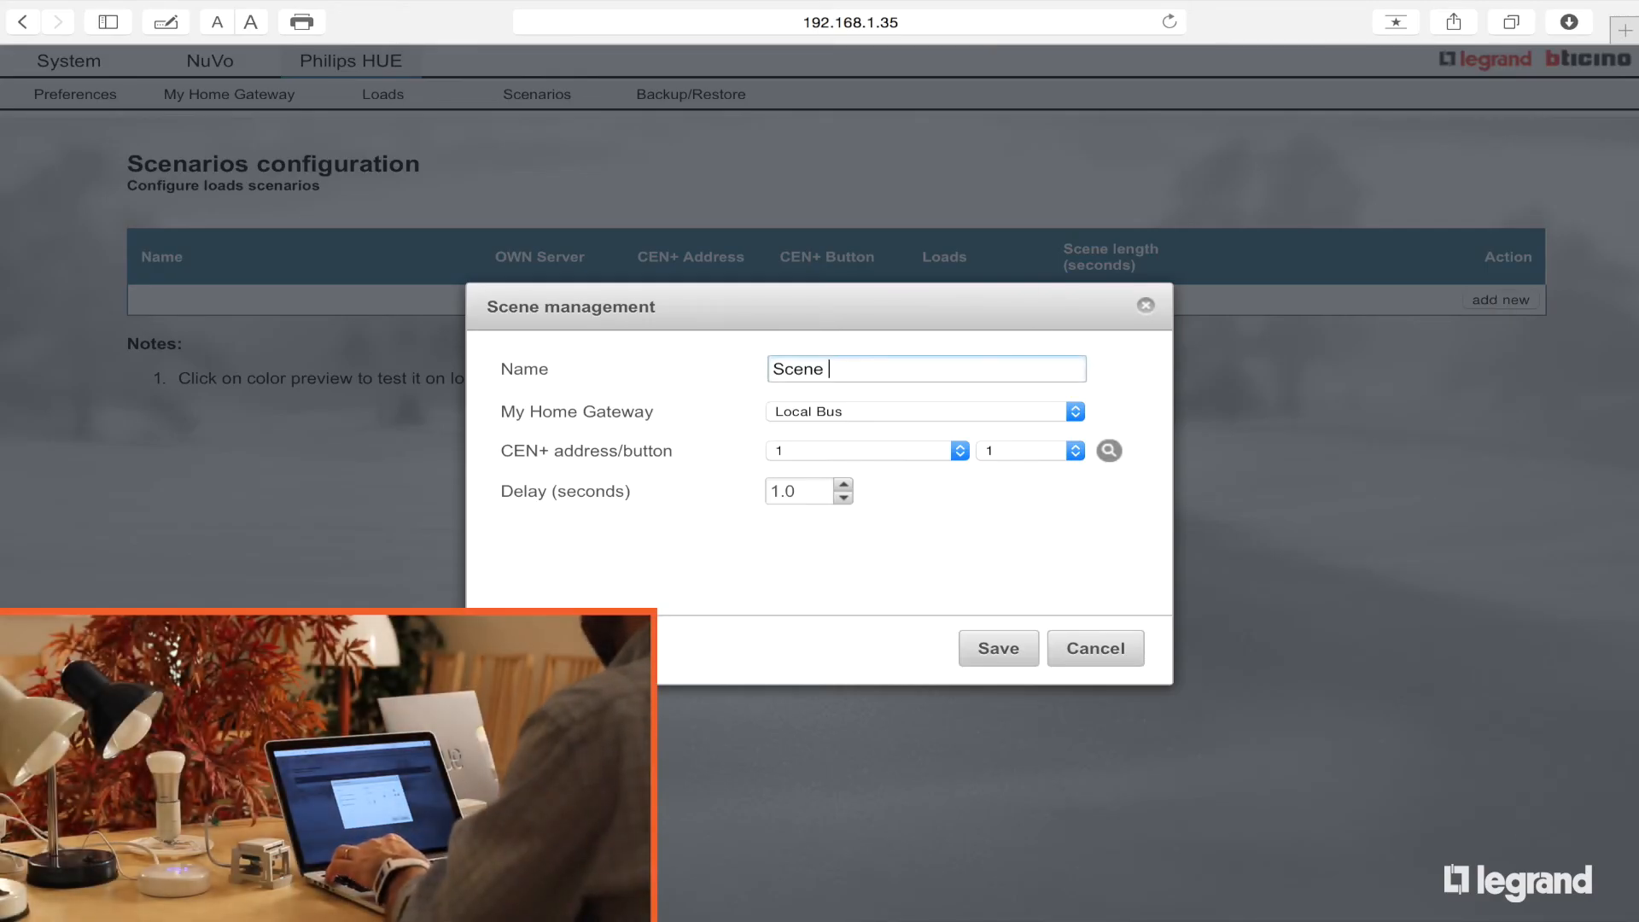
text(1)
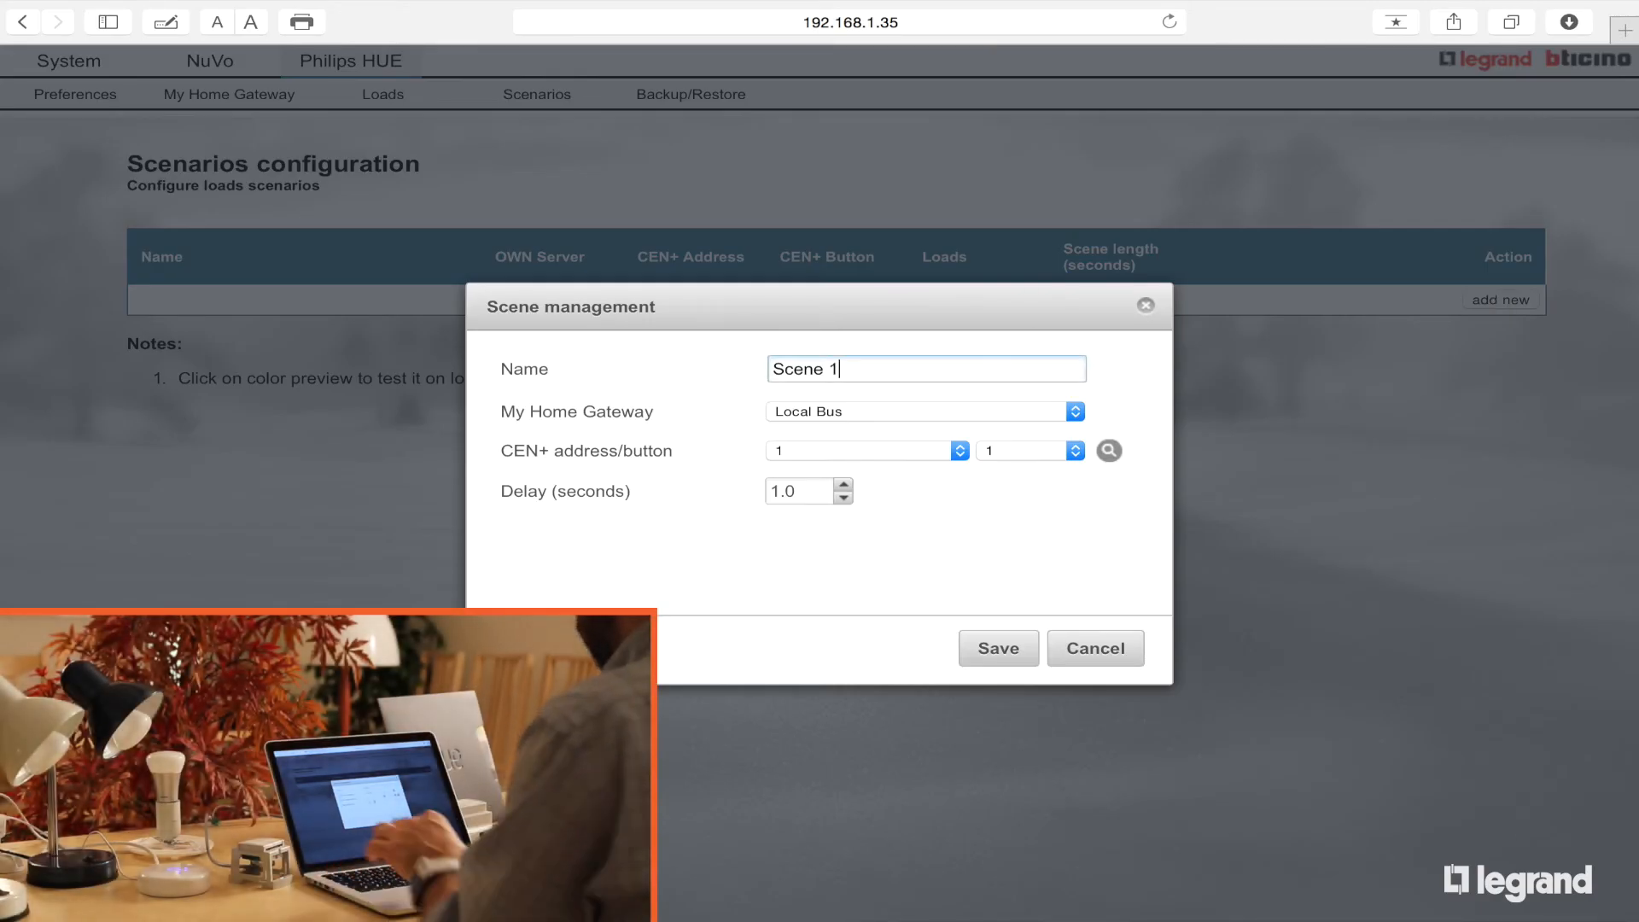
click(859, 449)
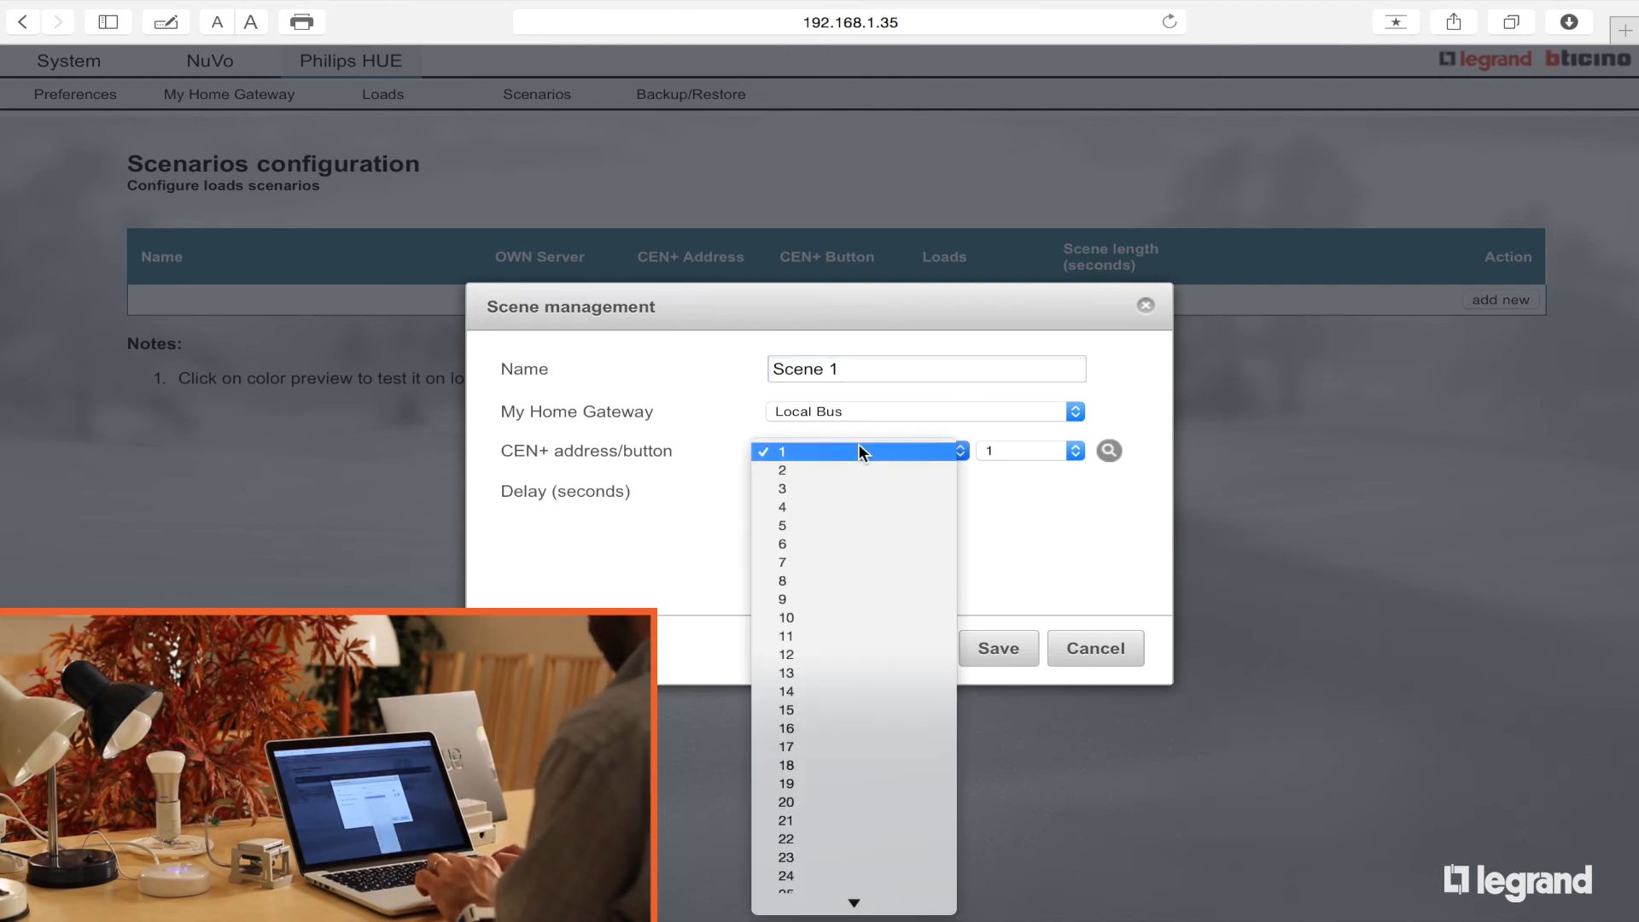
click(846, 488)
click(997, 650)
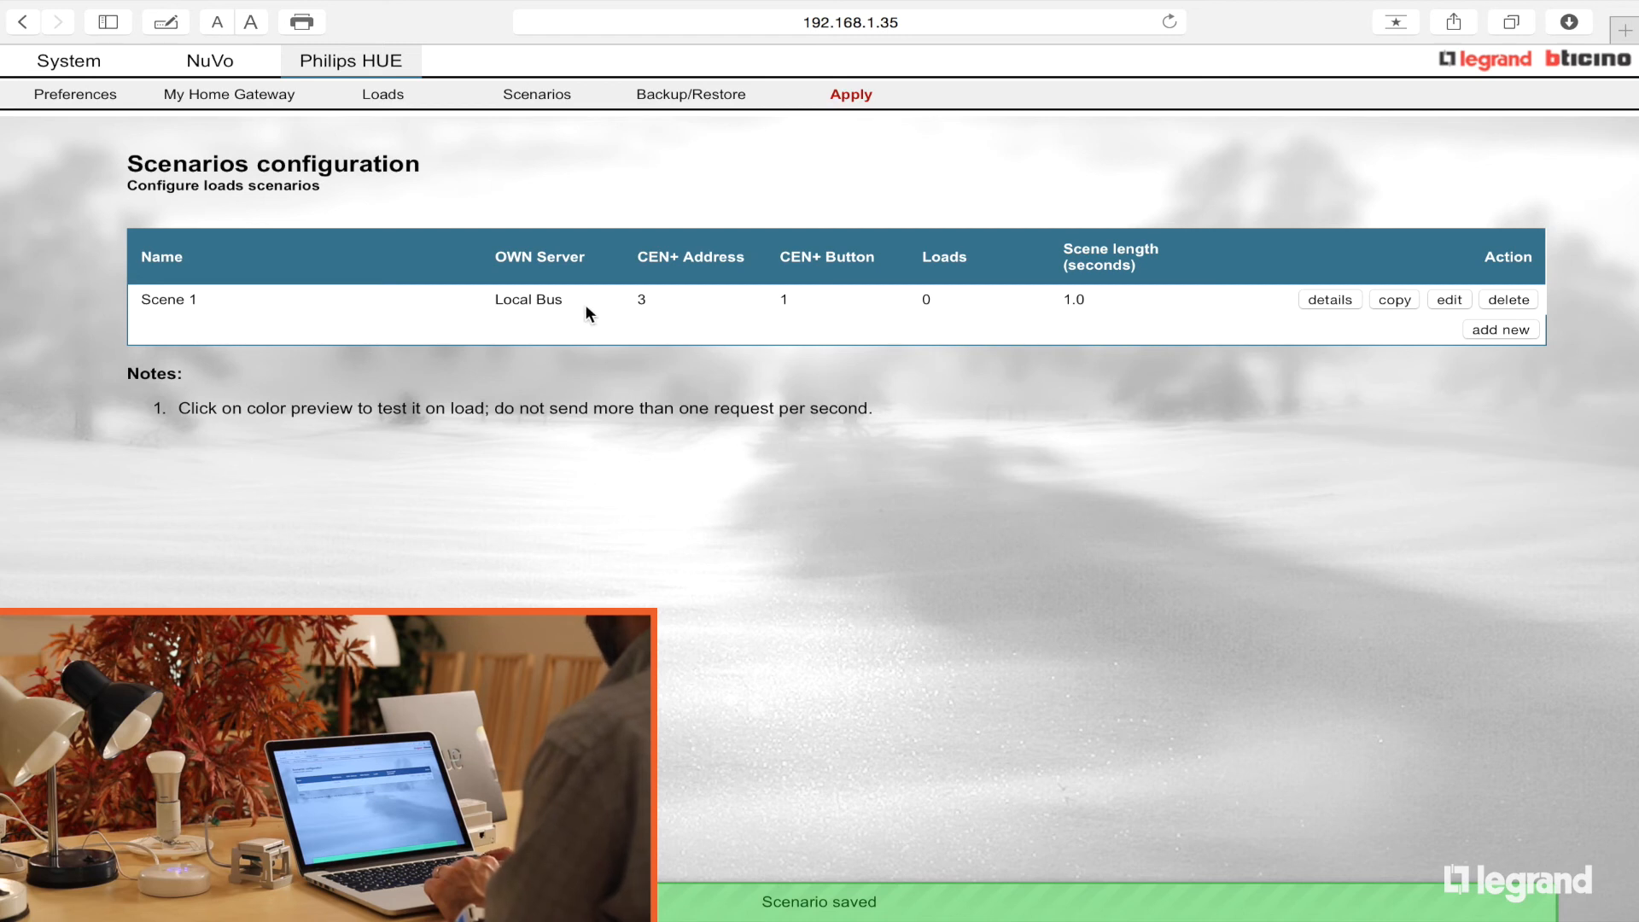
- Add Lamp 1 to Scene 1 with the red scene color ff0000, testing it on the lamp before saving
click(1324, 295)
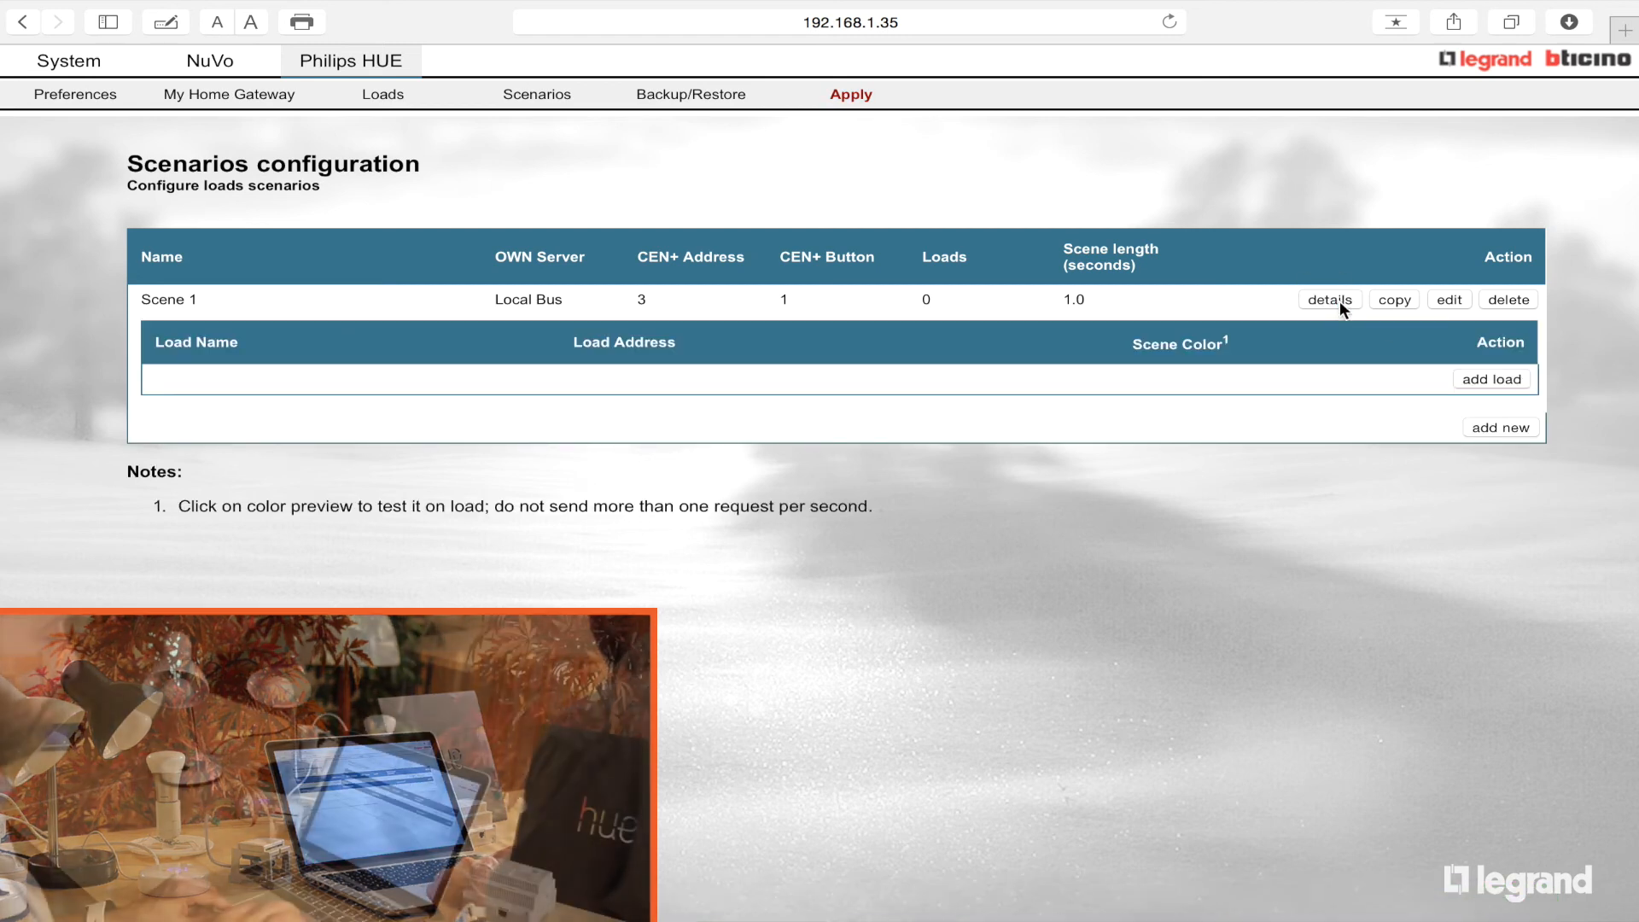
click(1494, 386)
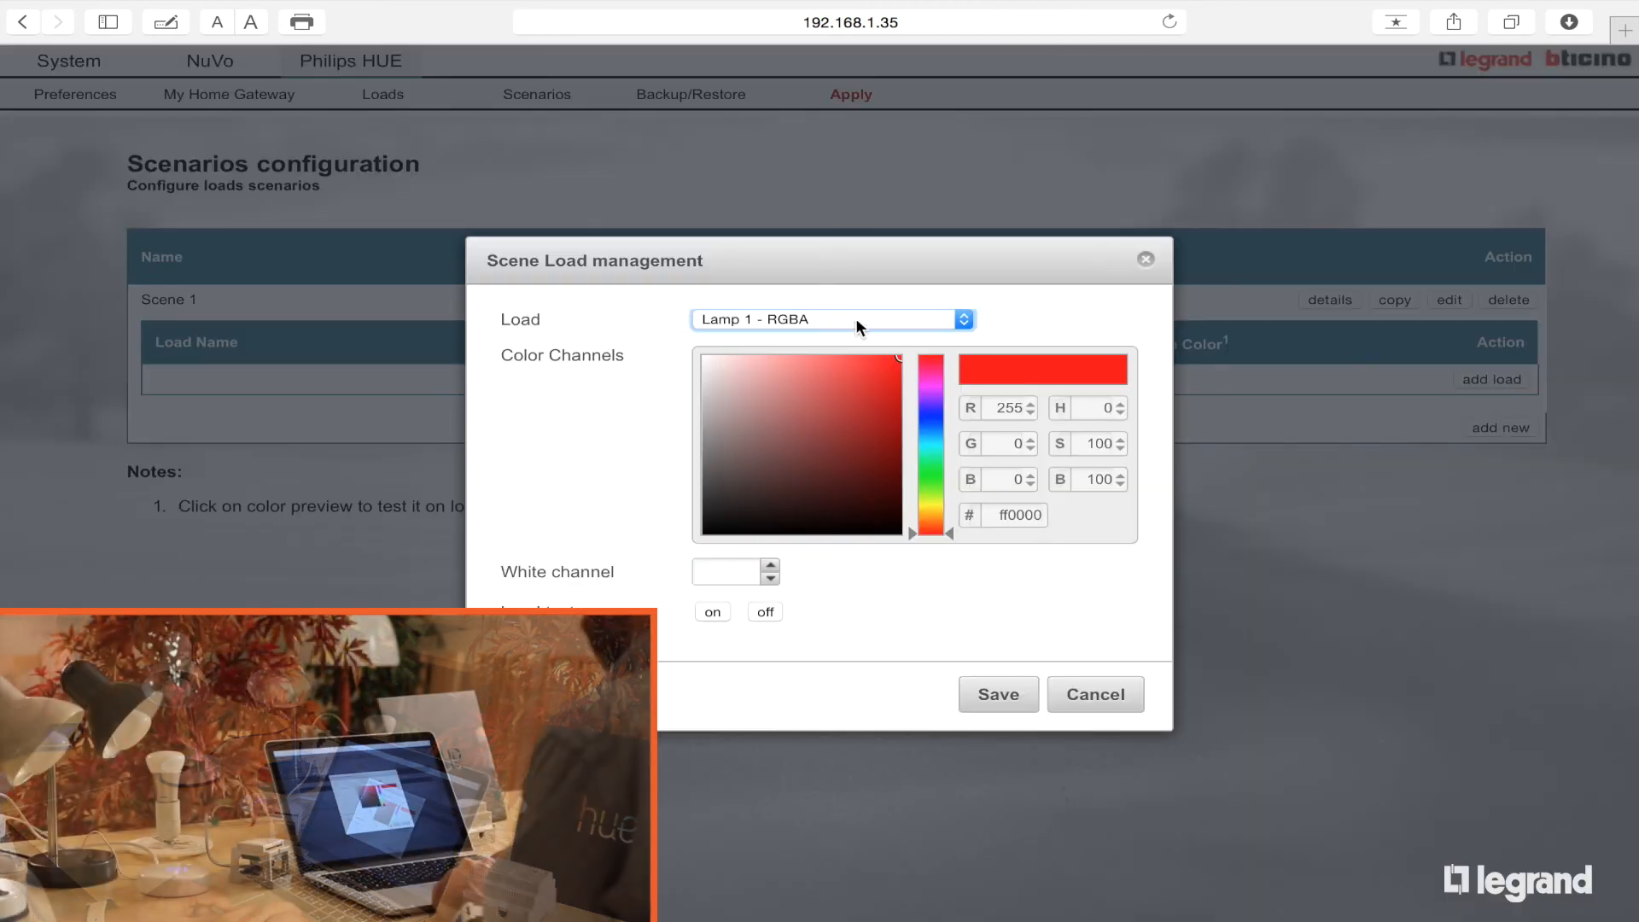
click(853, 319)
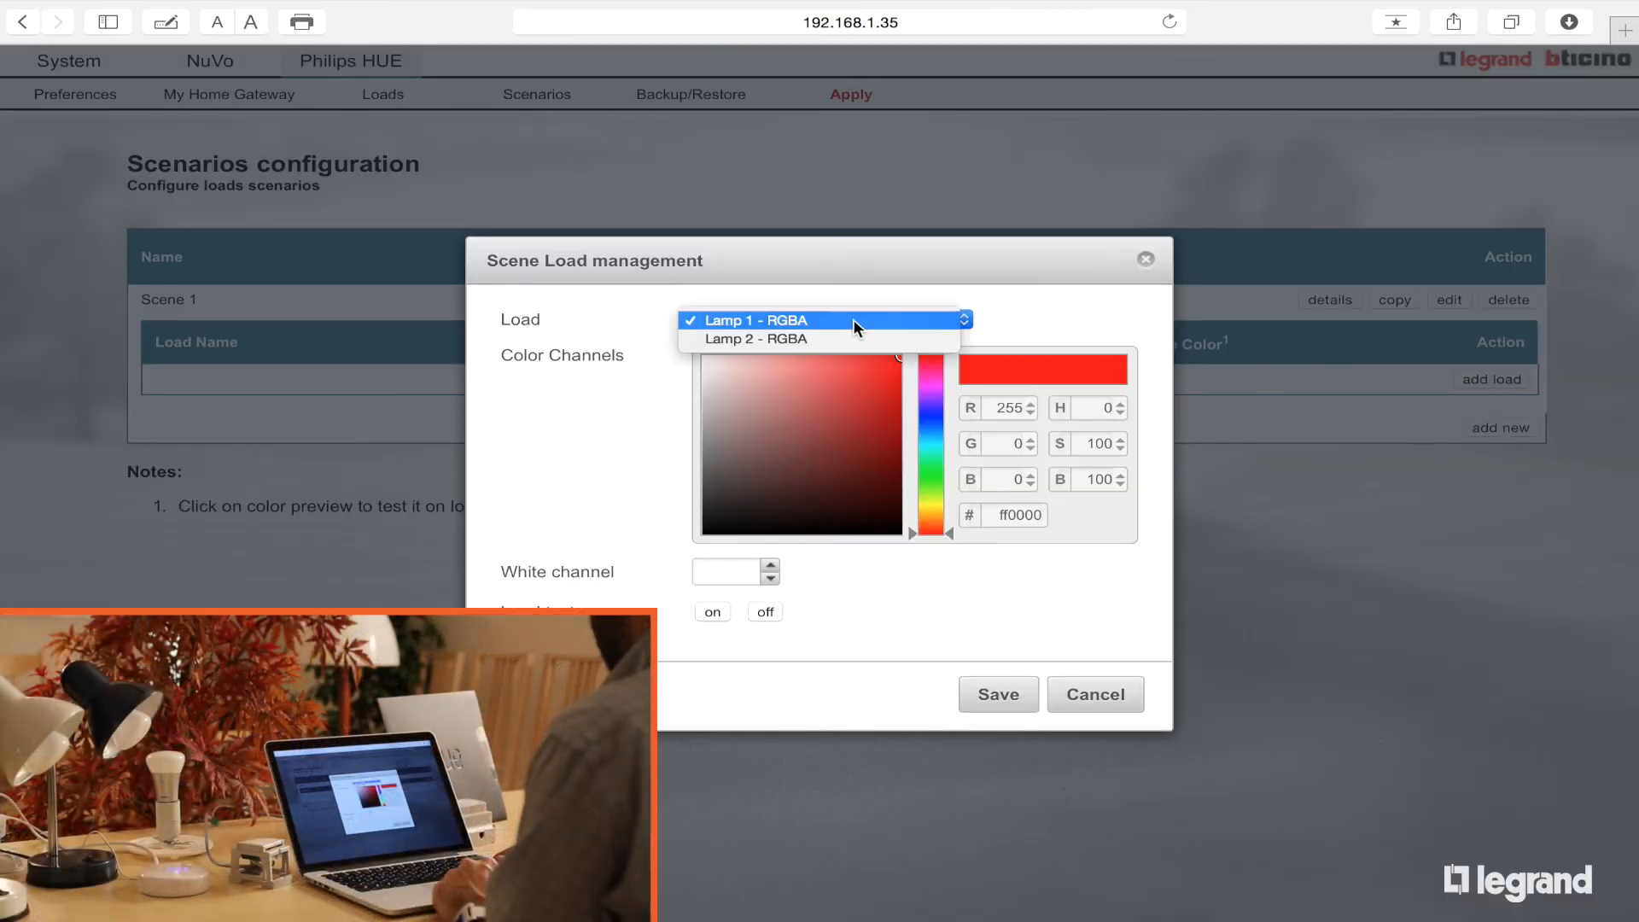
click(853, 320)
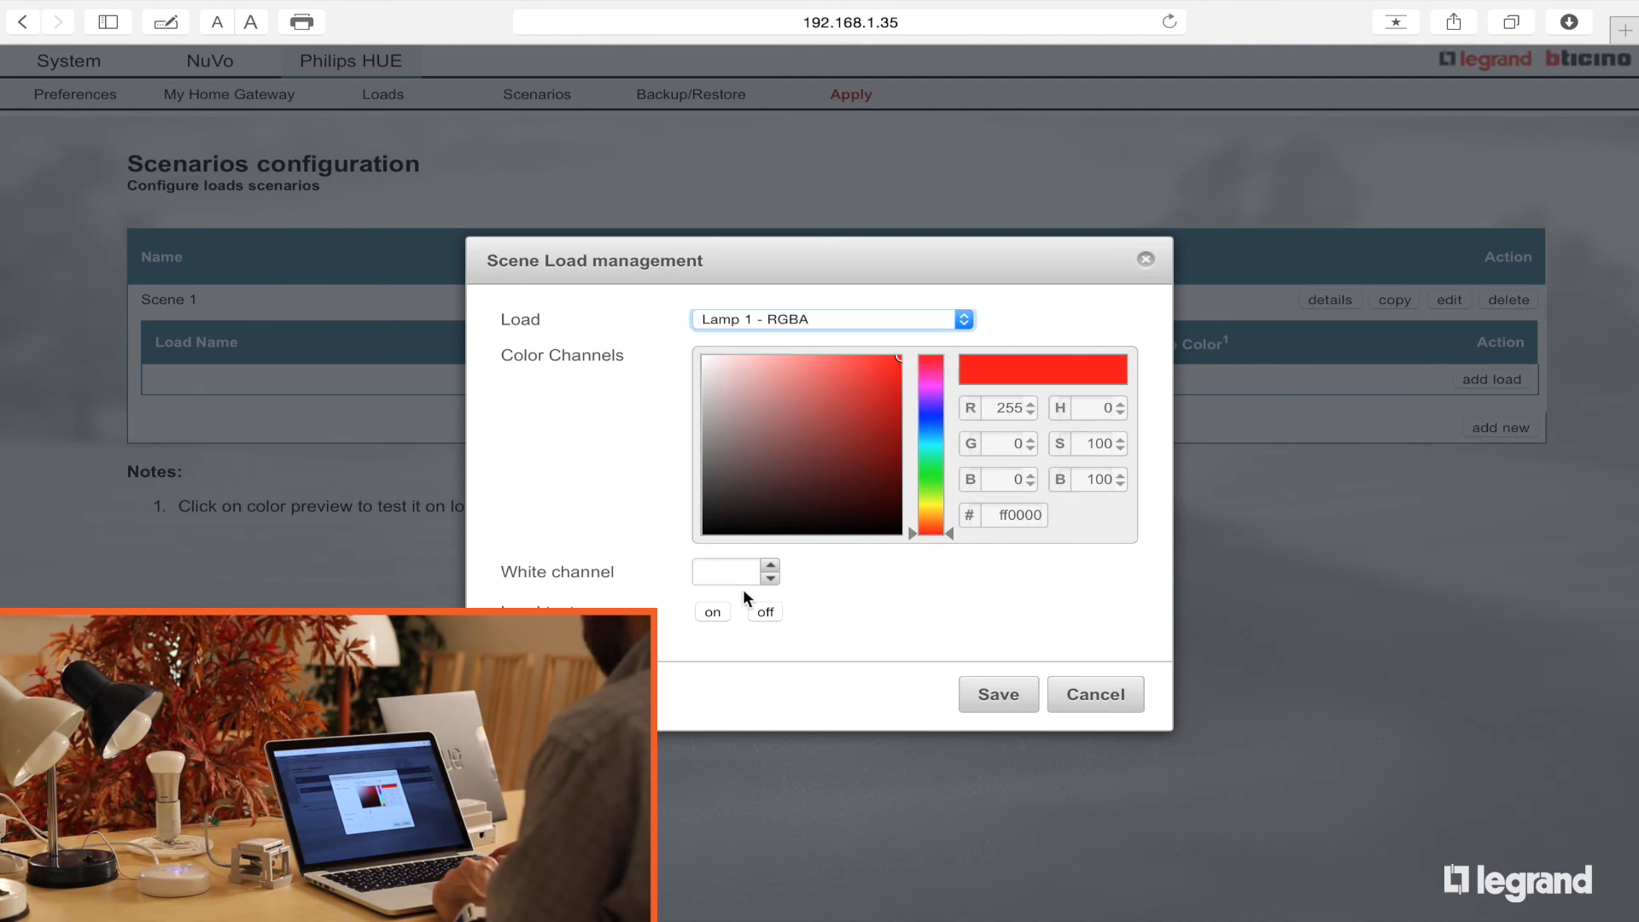
click(713, 613)
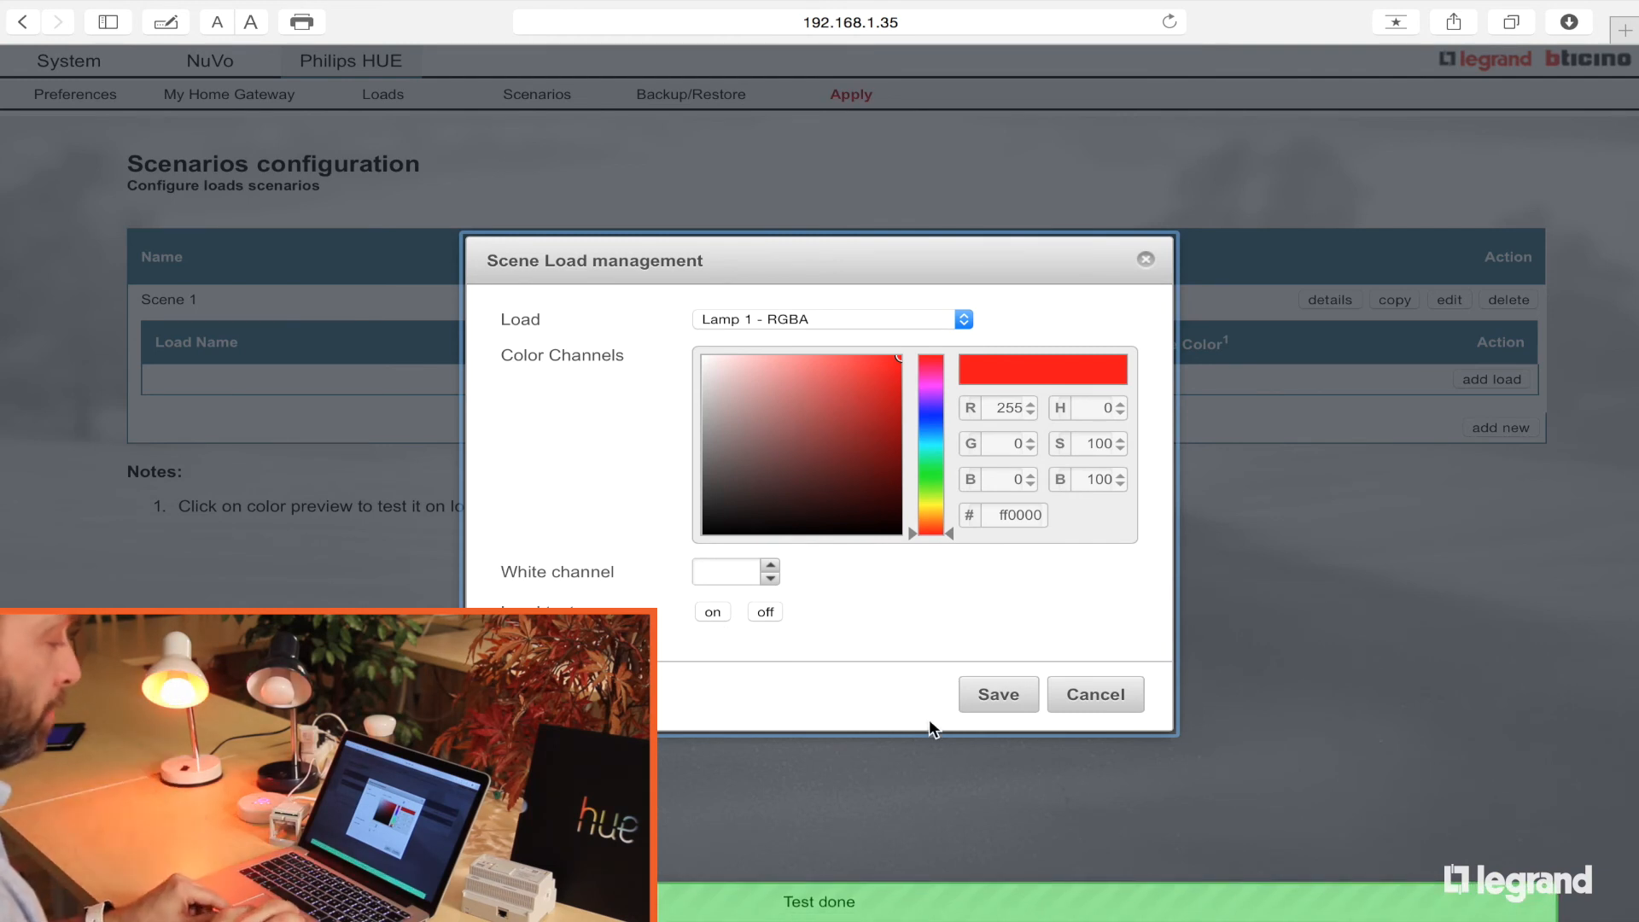
click(986, 703)
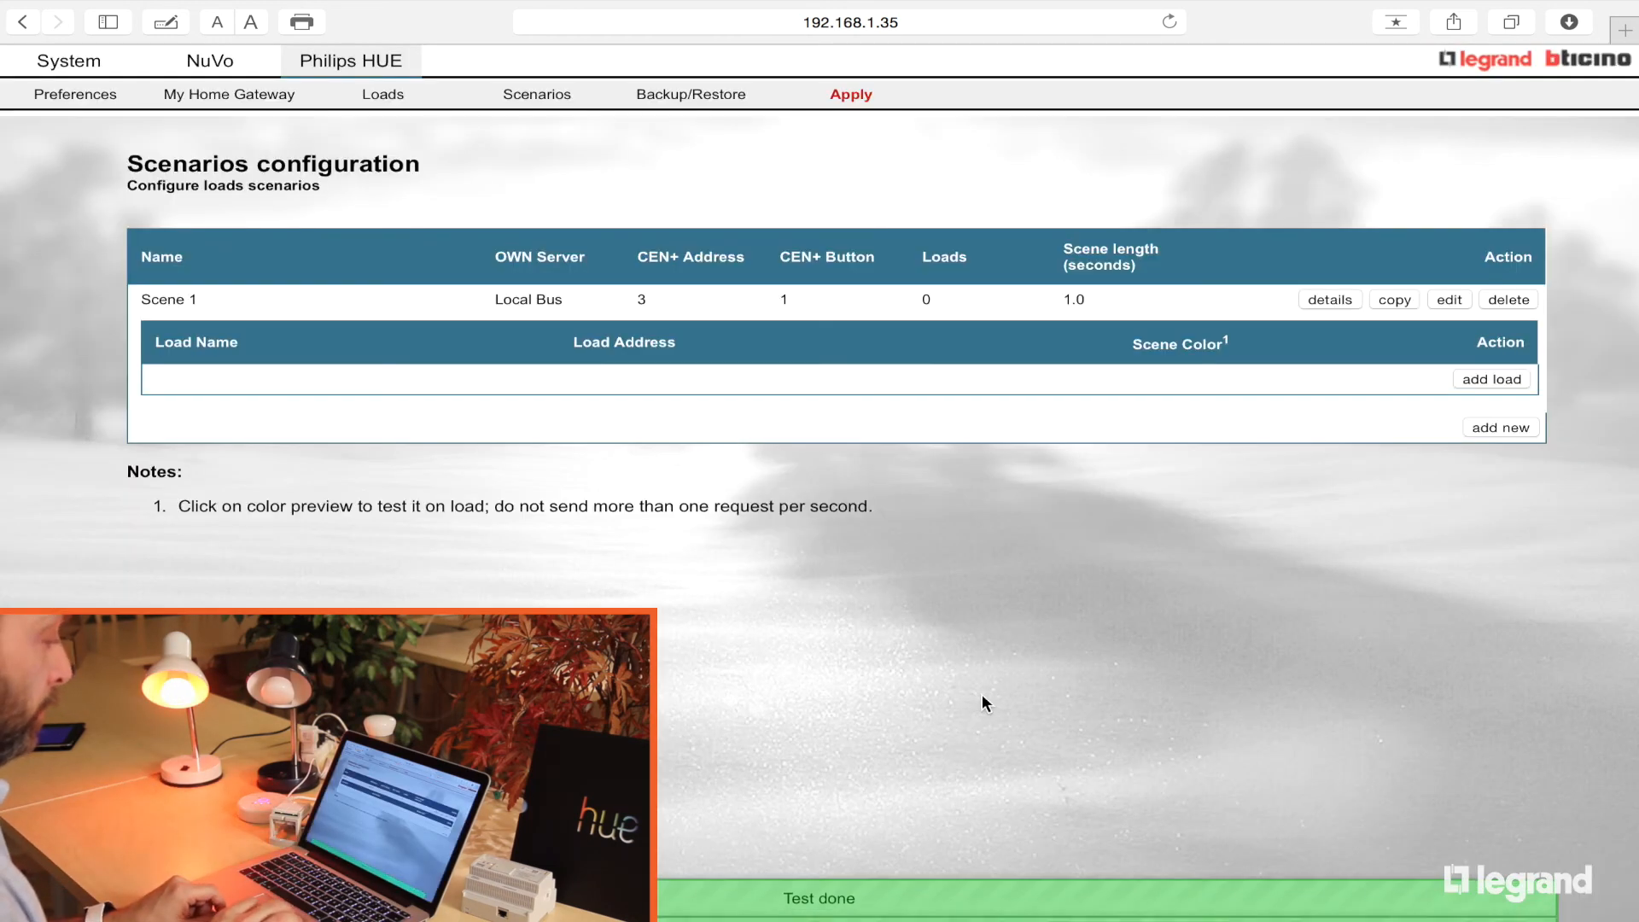
- Add Lamp 2 to Scene 1 with a dark blue scene color and save the load
click(1505, 408)
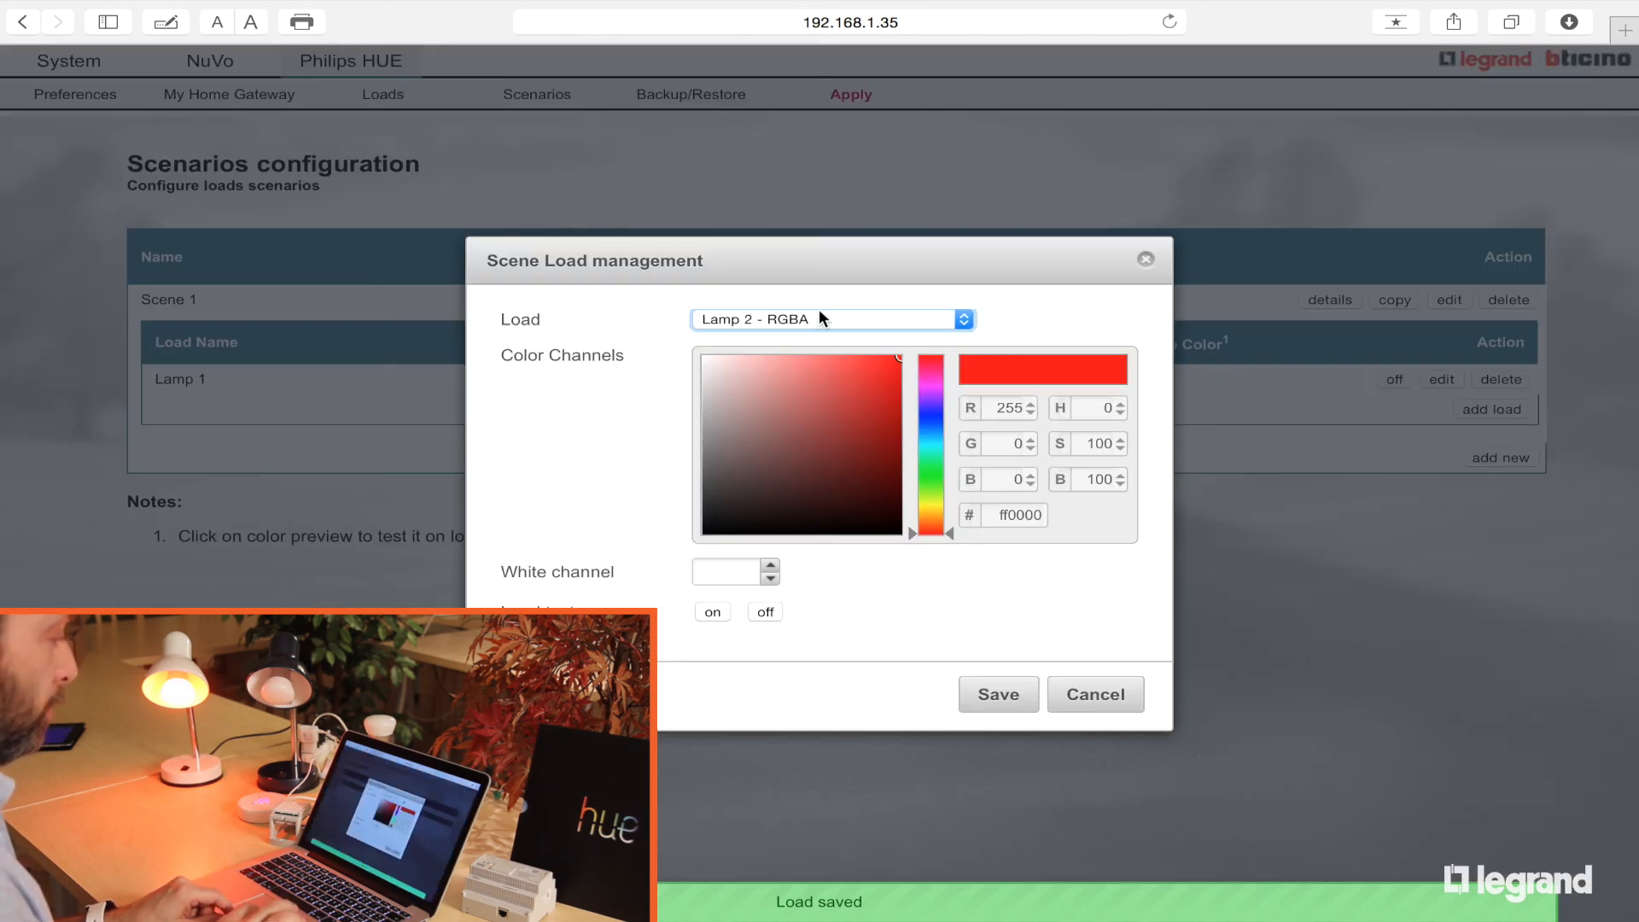
click(820, 311)
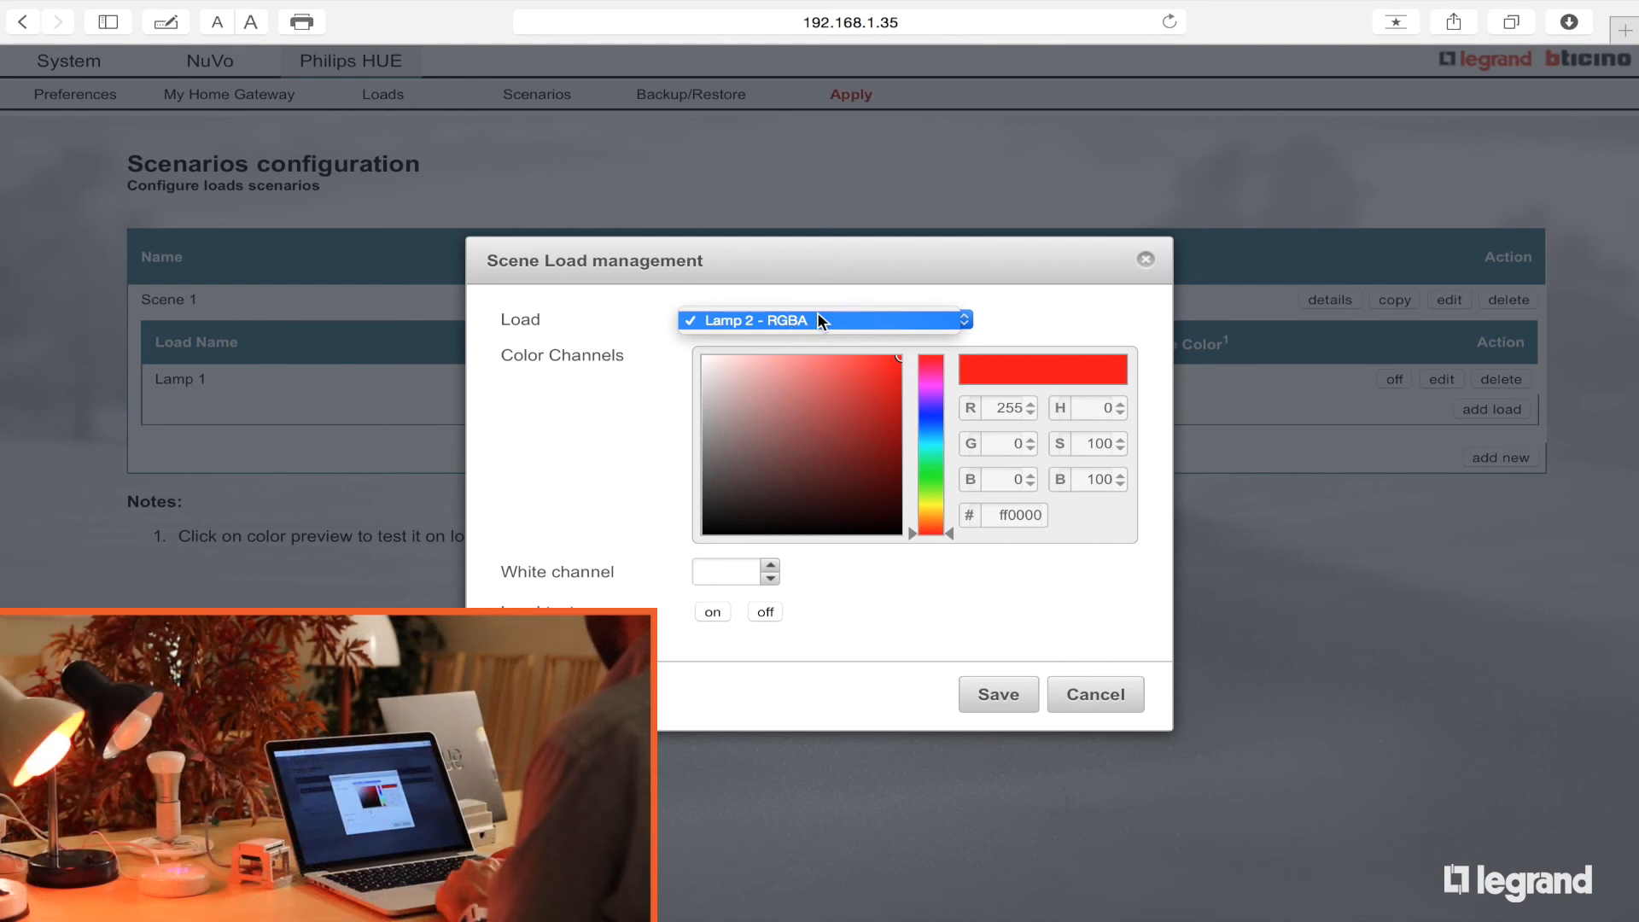
click(819, 320)
drag(901, 356, 835, 401)
mouse_move(926, 442)
mouse_down()
mouse_move(930, 425)
mouse_move(878, 414)
mouse_move(910, 436)
mouse_up()
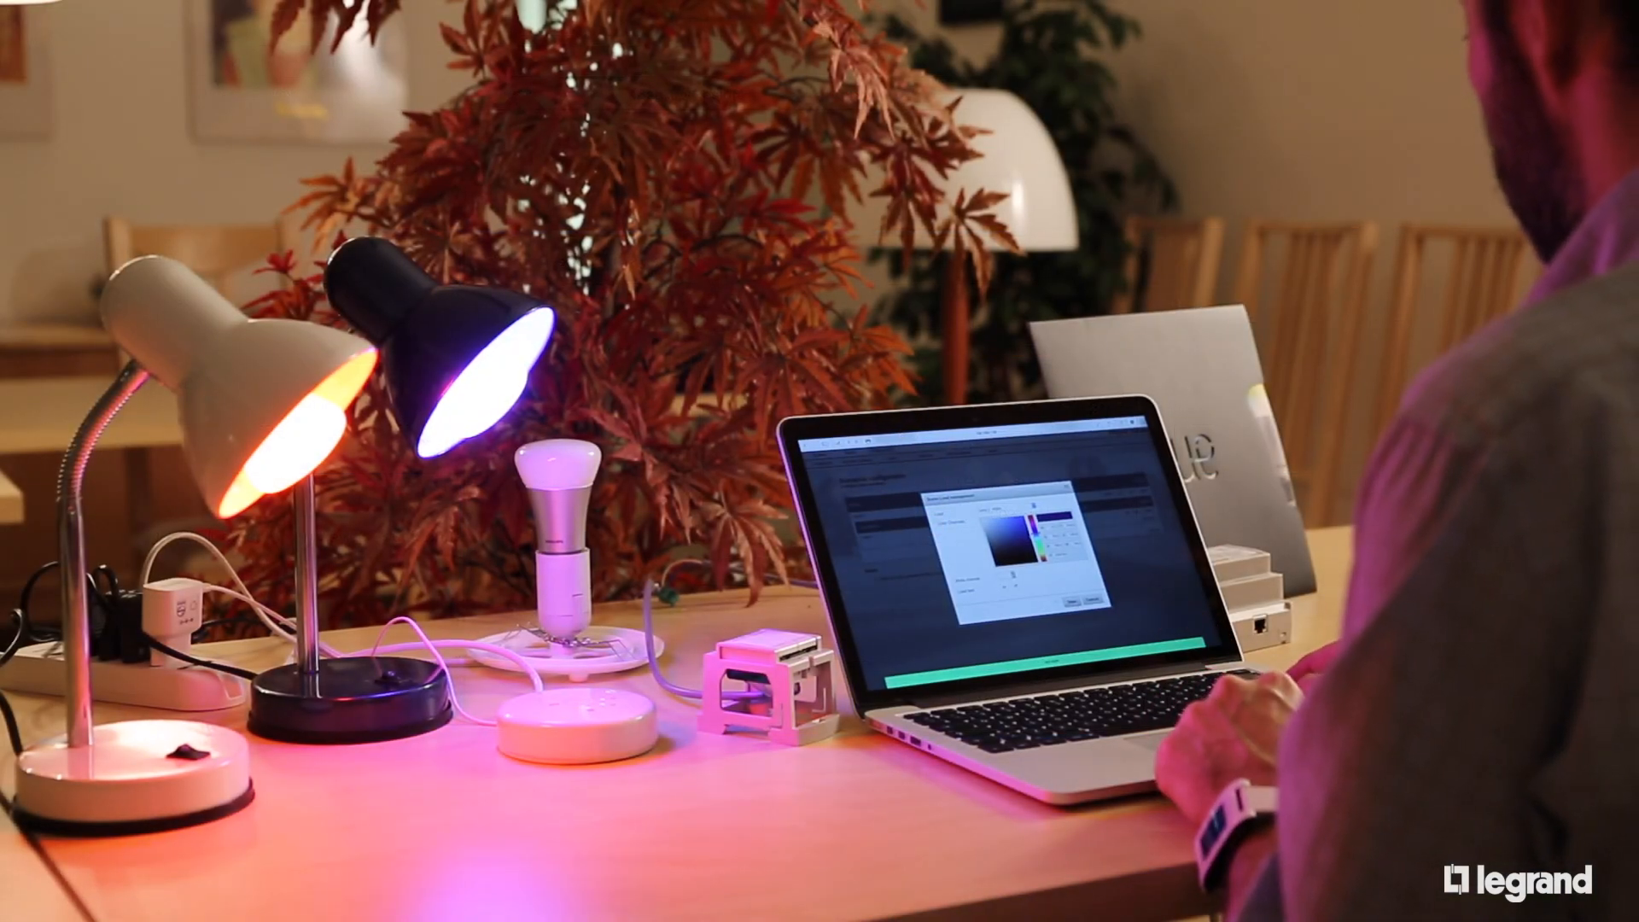
click(1074, 603)
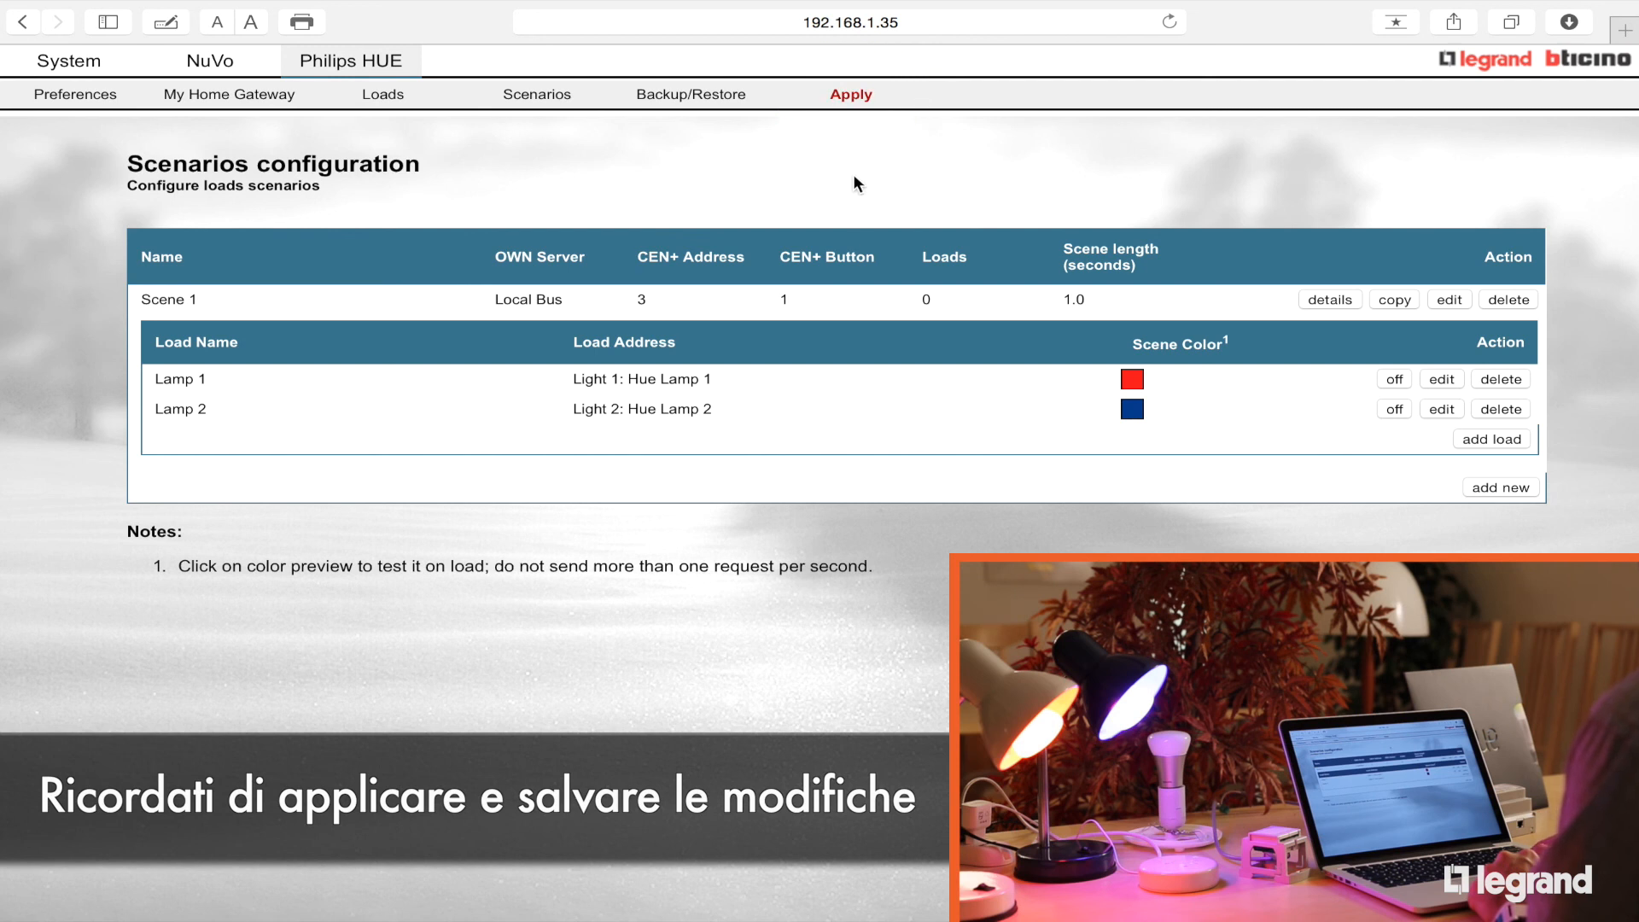
- Apply the scenario changes by saving the gateway configuration and restarting the driver
click(862, 98)
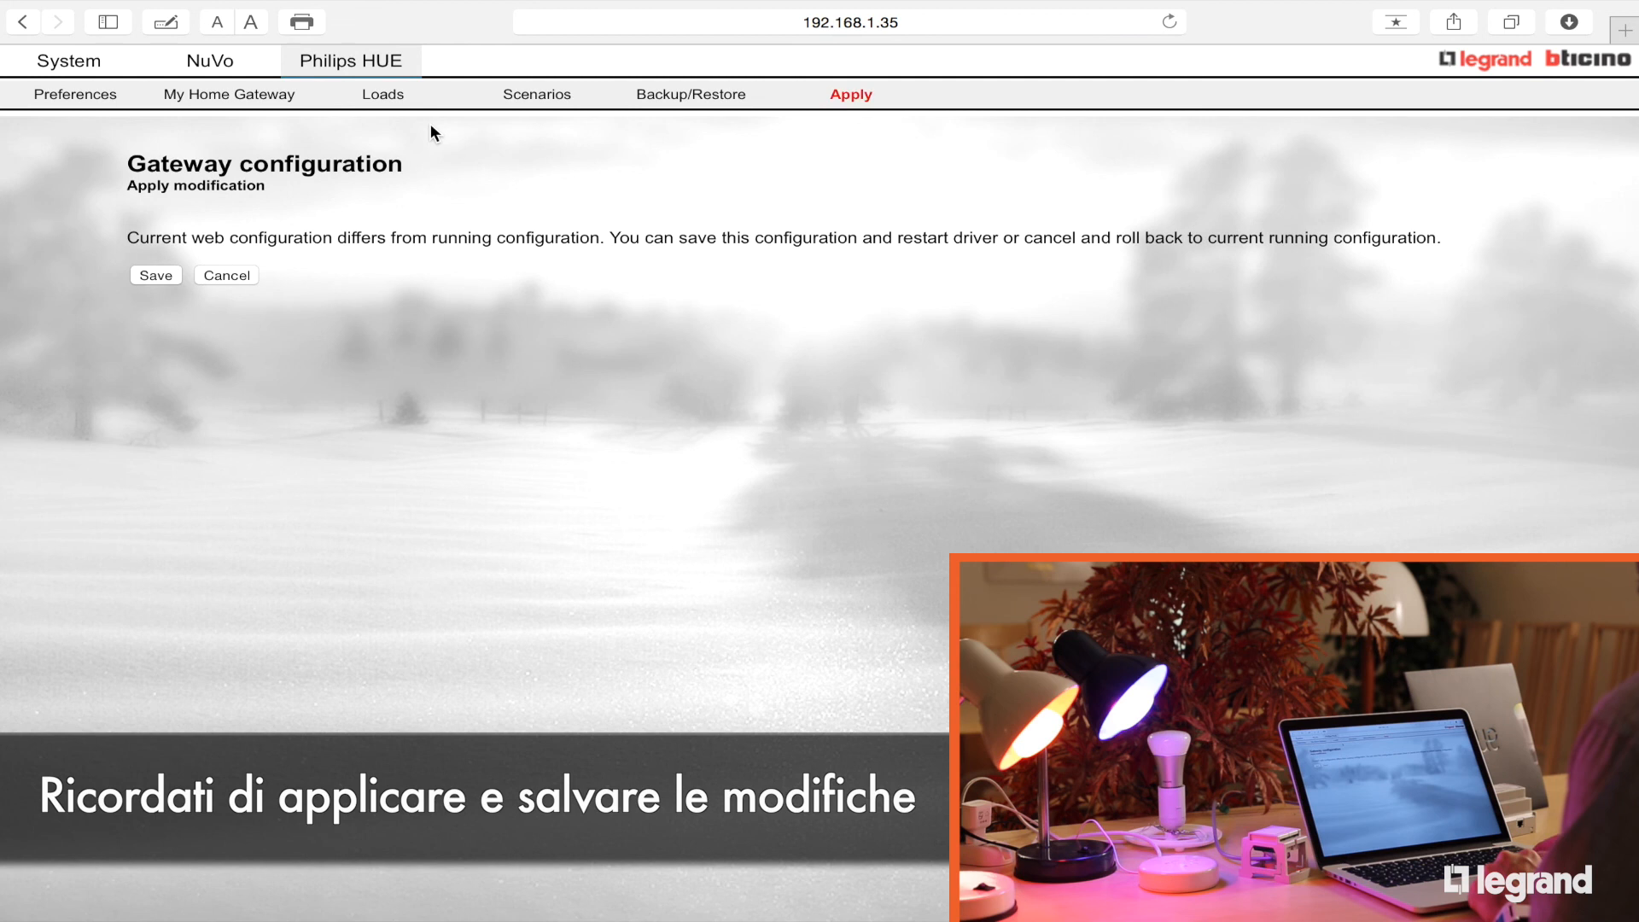
click(154, 277)
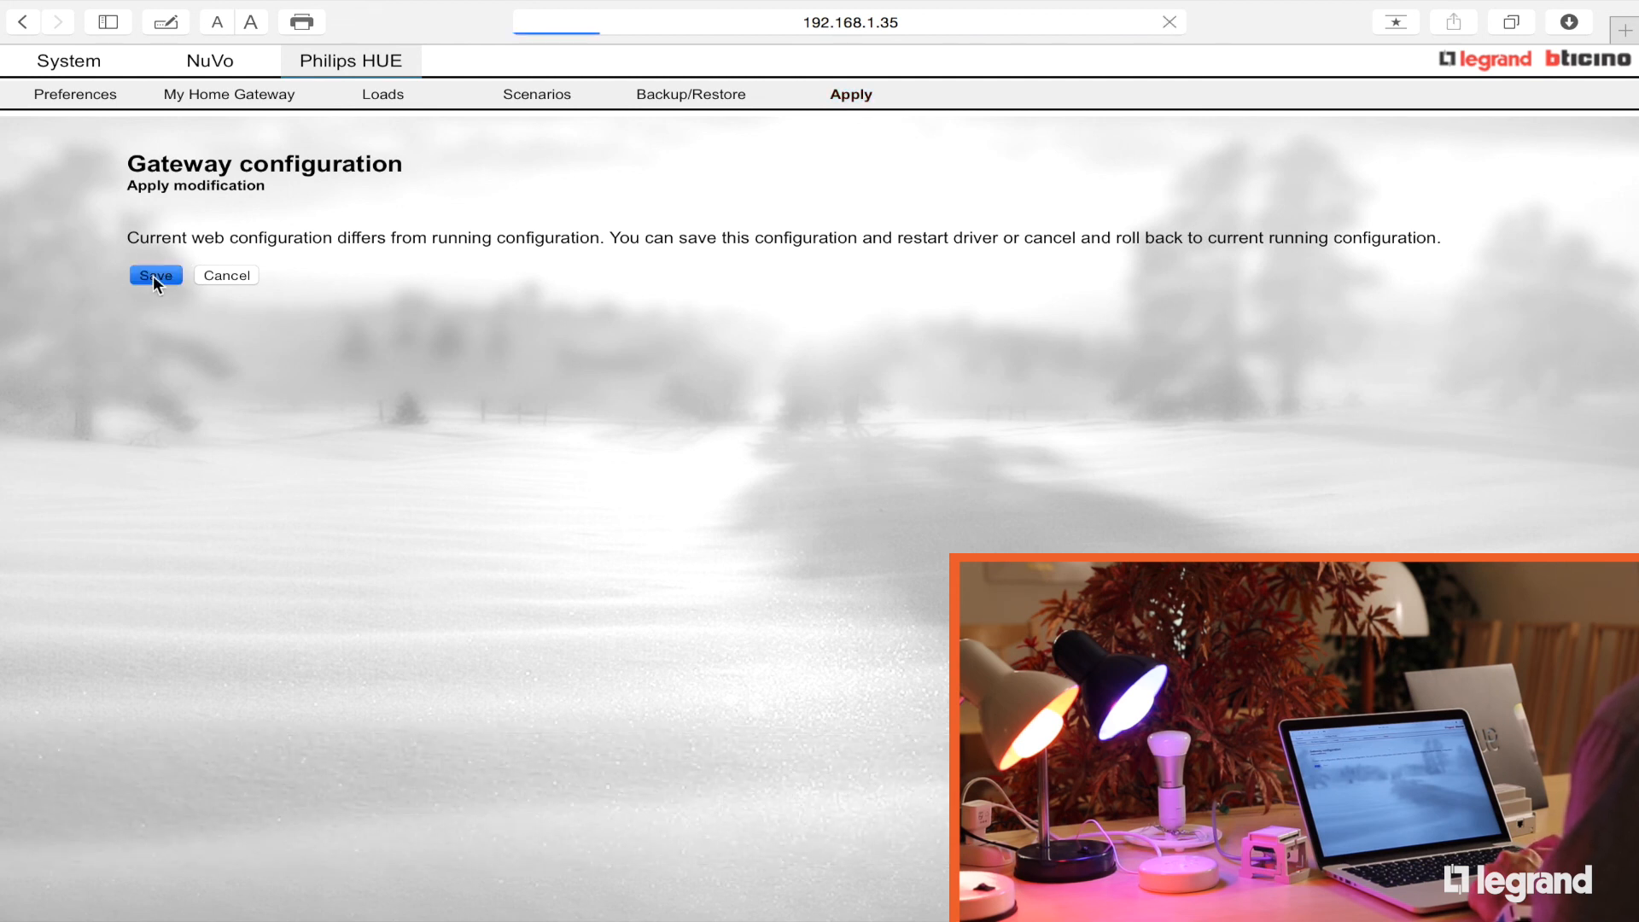